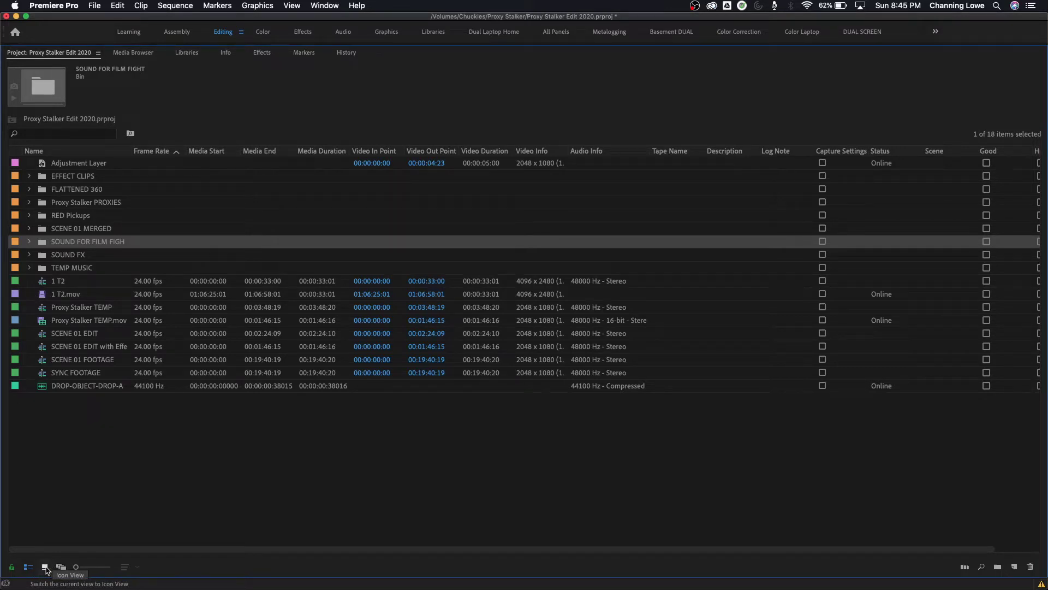
Switch the project's items to icon view and clear the selection of the SOUND FOR FILM FIGHT bin.
click(46, 568)
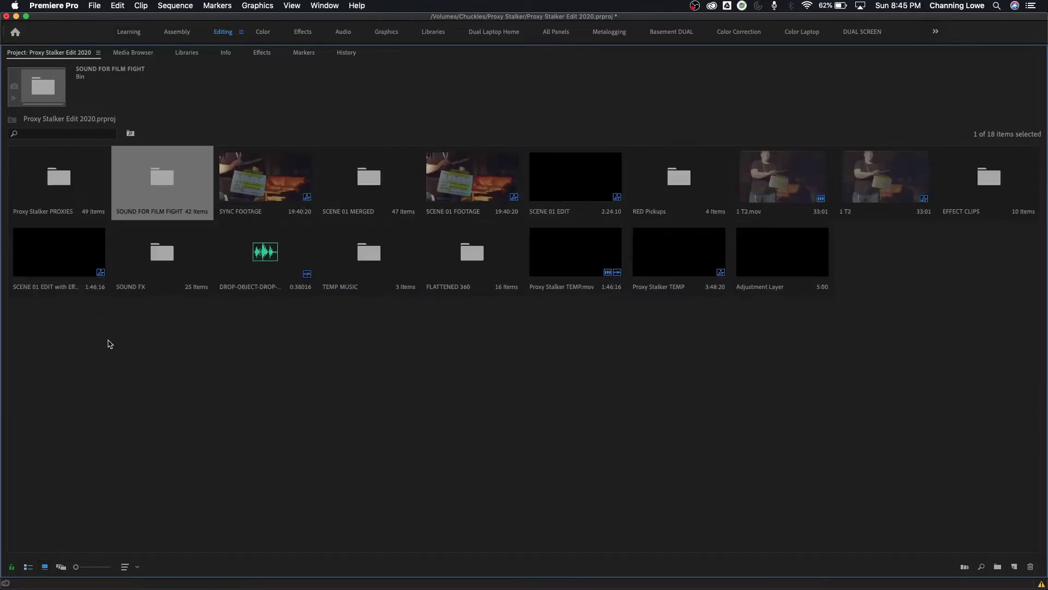
click(157, 375)
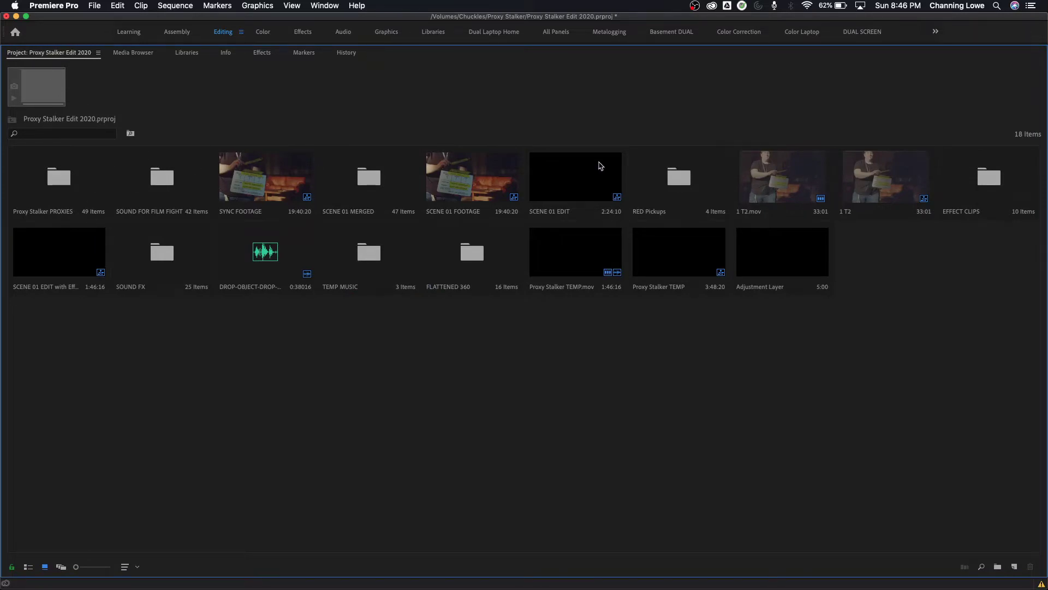
click(156, 256)
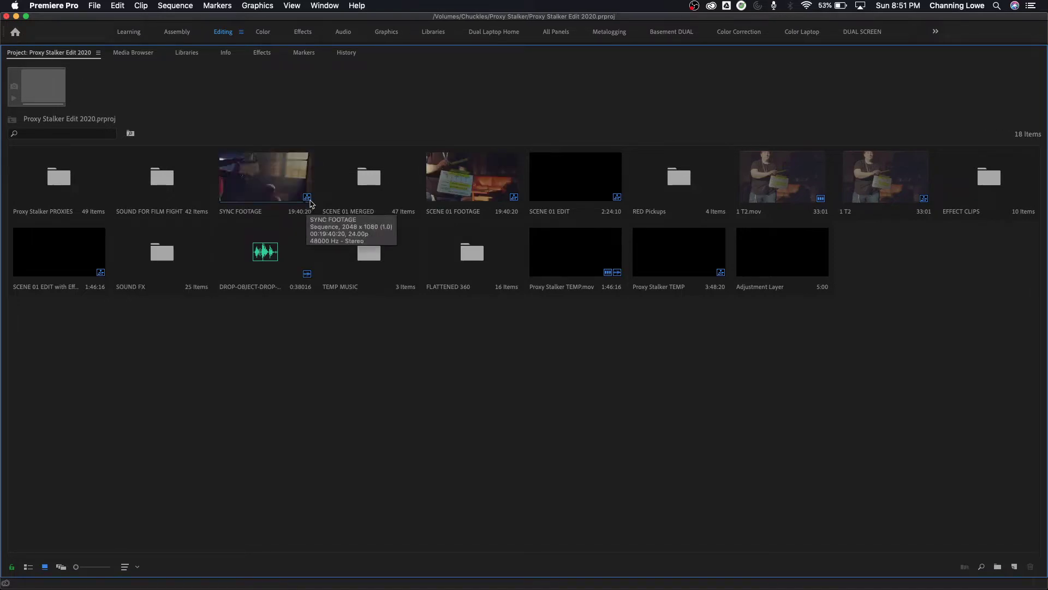
Open the SCENE 01 MERGED bin in its own tab, compare it with the project tab, and close it.
click(376, 189)
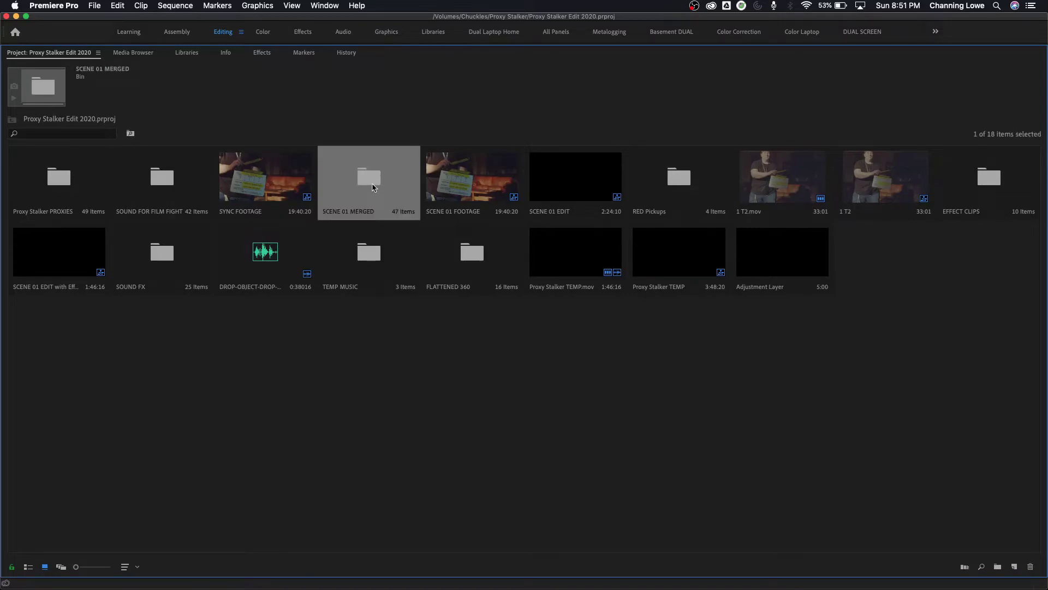
double_click(373, 187)
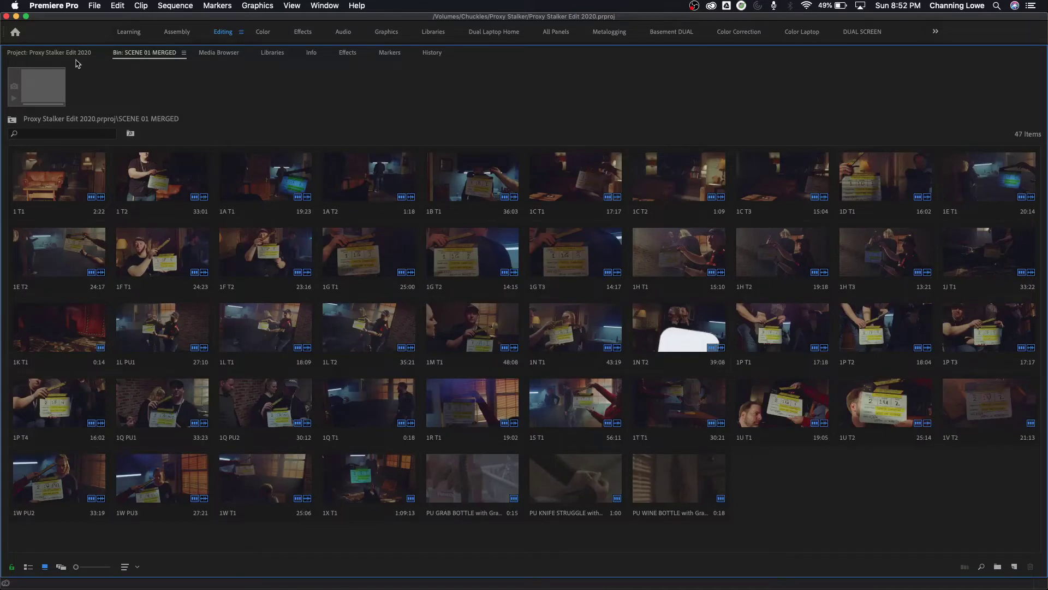
click(57, 53)
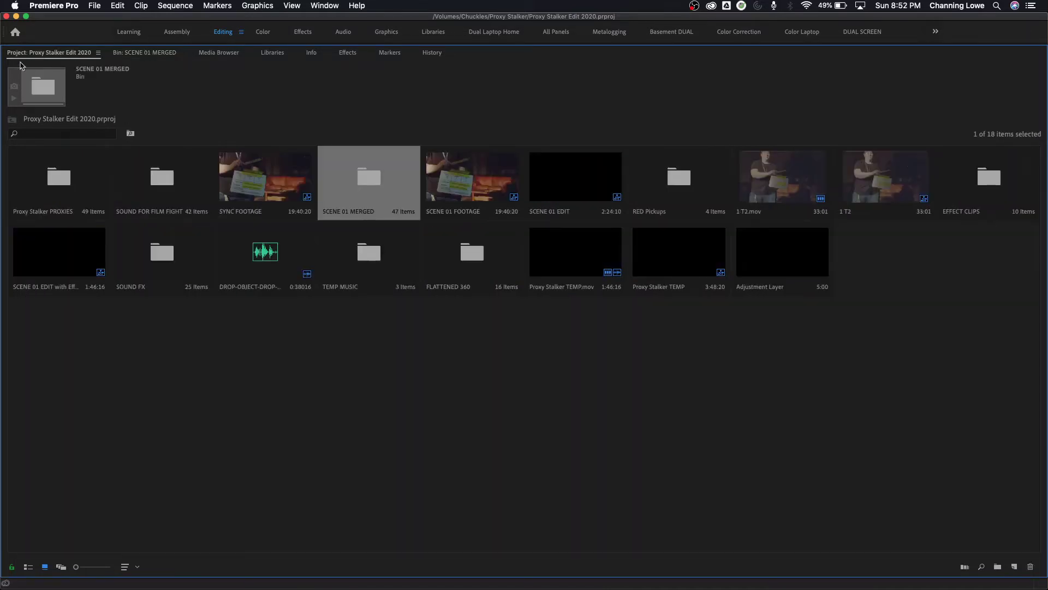
click(118, 53)
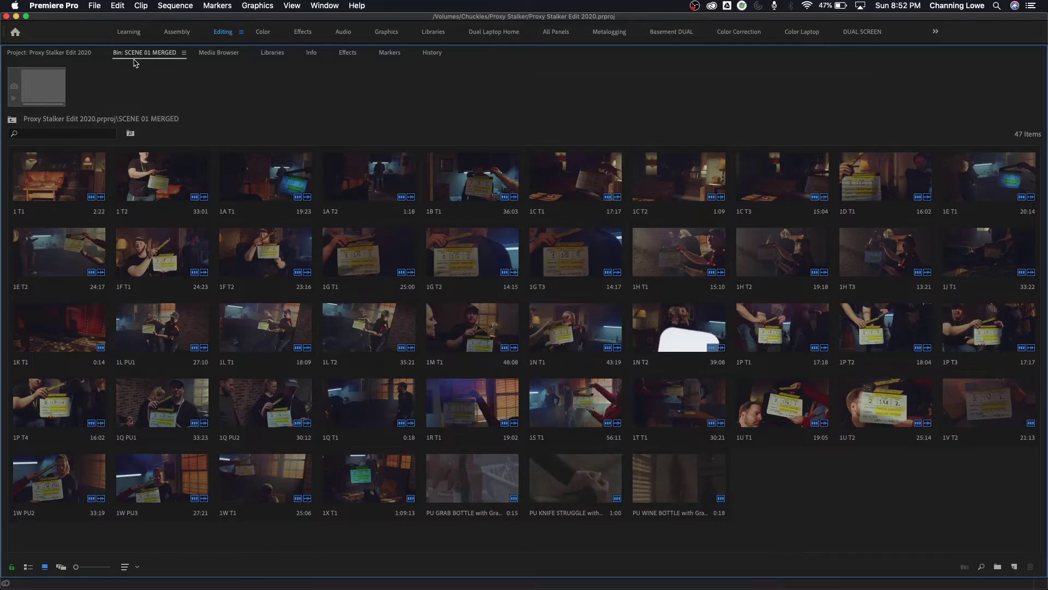
key(super+w)
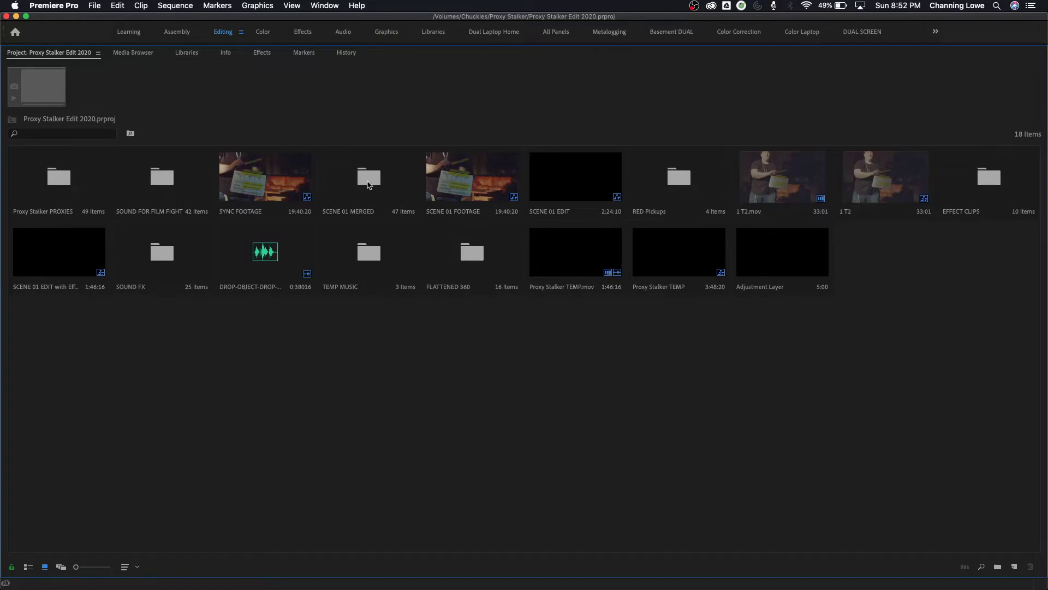
Open the SCENE 01 MERGED bin in a floating window, reposition the window and close it.
alt+double_click(369, 184)
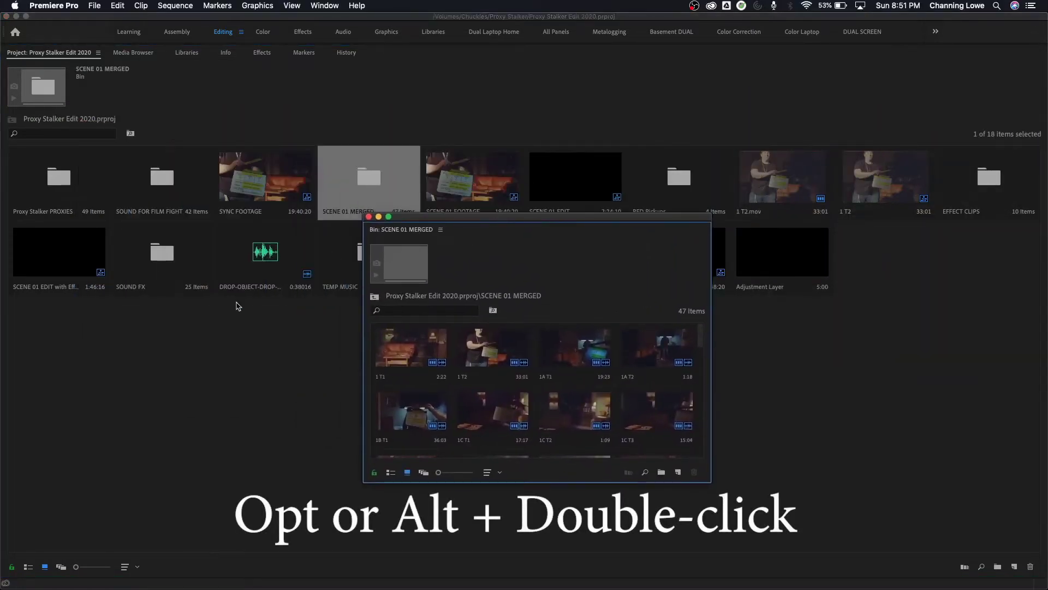
drag(402, 212, 476, 235)
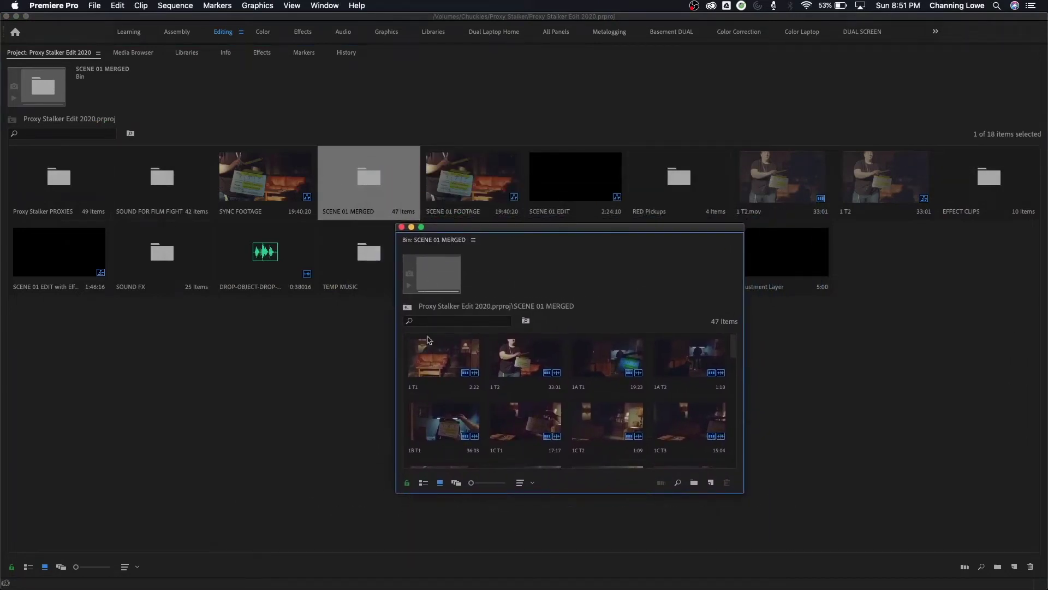
click(402, 227)
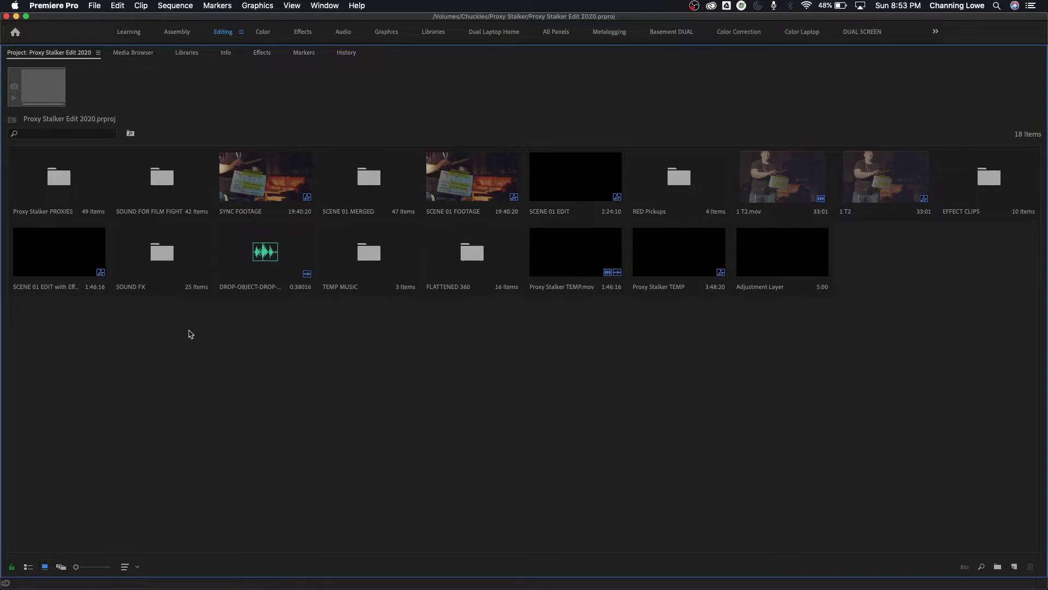
Open the SCENE 01 MERGED bin in a tab and show its clips in list view.
double_click(369, 182)
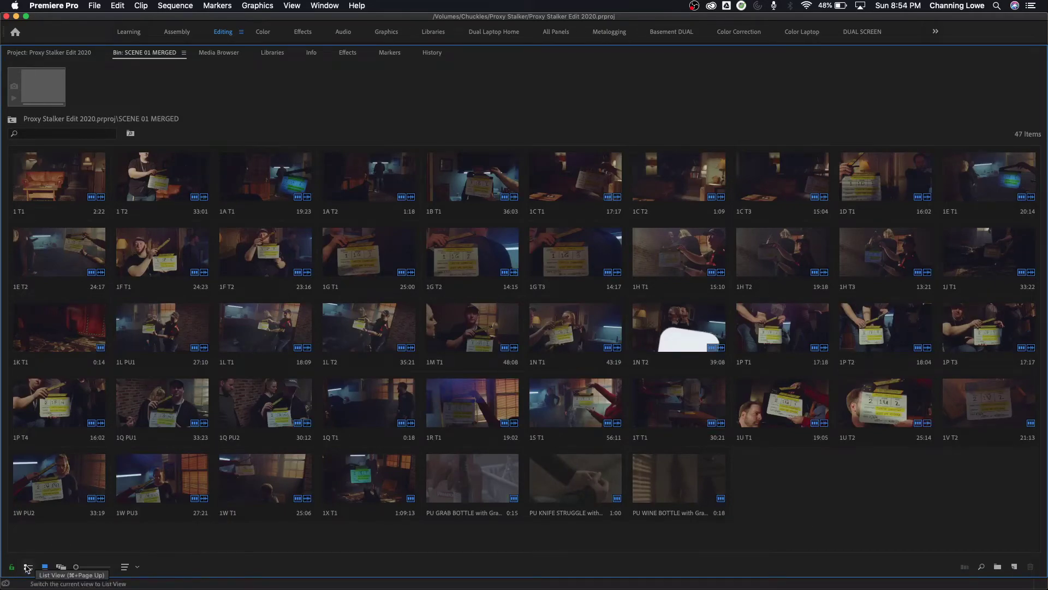
click(27, 568)
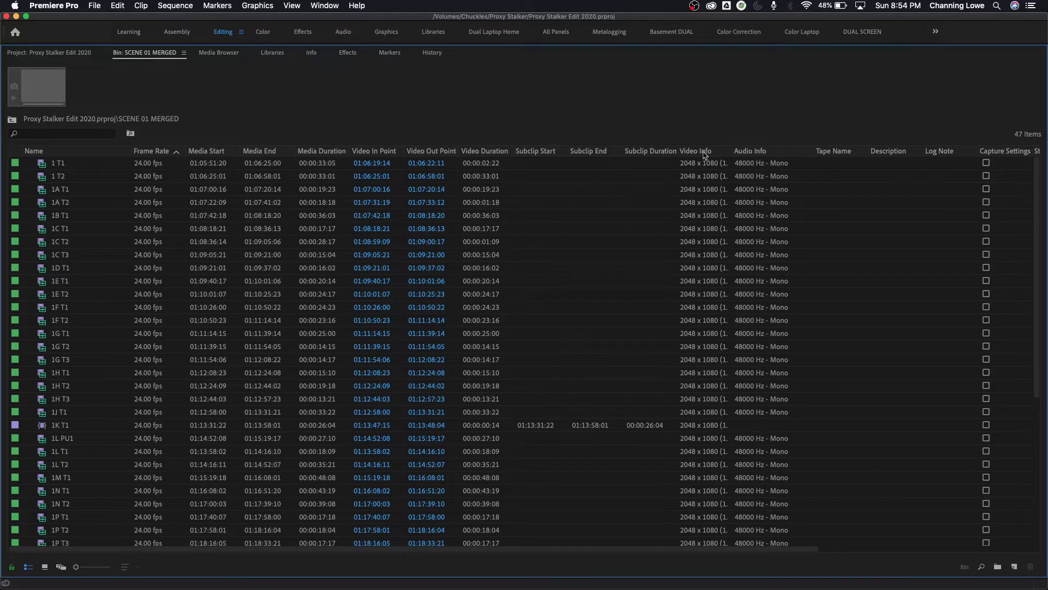
scroll(811, 555, right, 3)
scroll(810, 556, right, 4)
scroll(755, 555, left, 8)
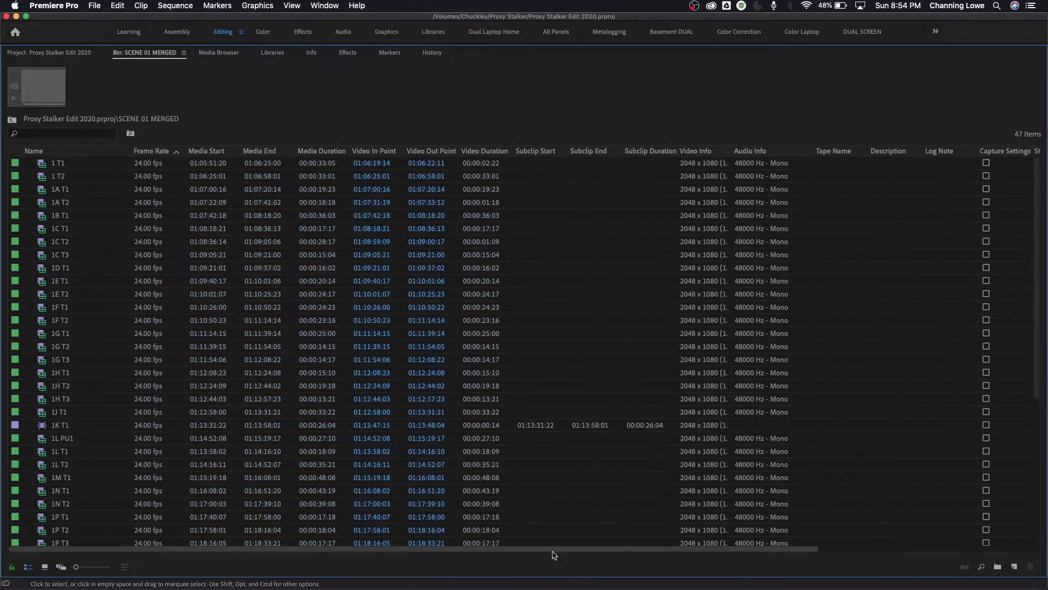
Examine the properties available under Premiere Pro Project Metadata in the Metadata Display settings, leaving them unchanged.
right_click(163, 155)
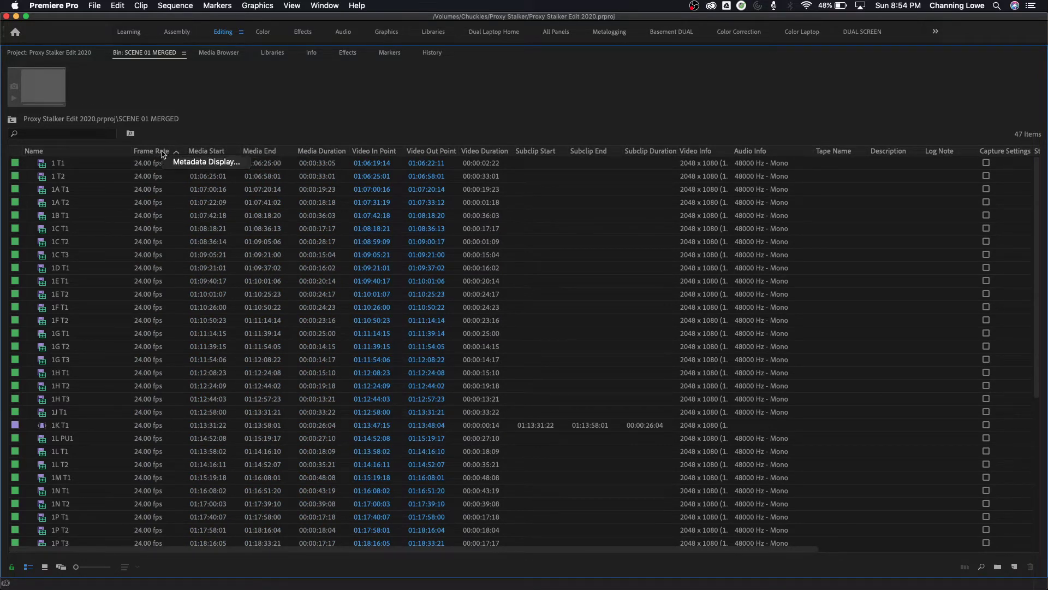
click(187, 162)
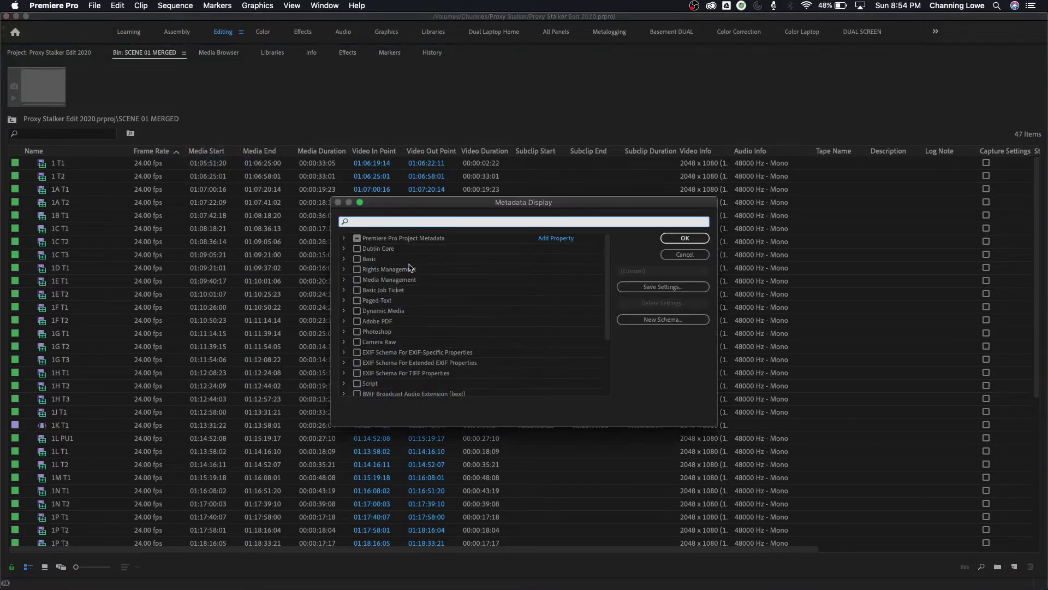
scroll(382, 361, down, 3)
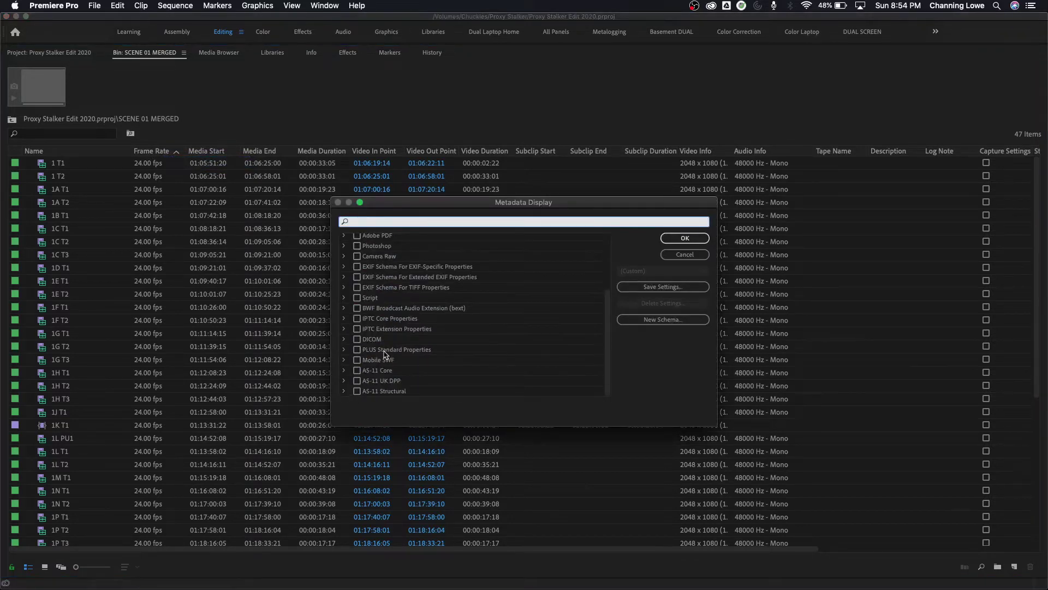
scroll(385, 353, up, 3)
click(344, 241)
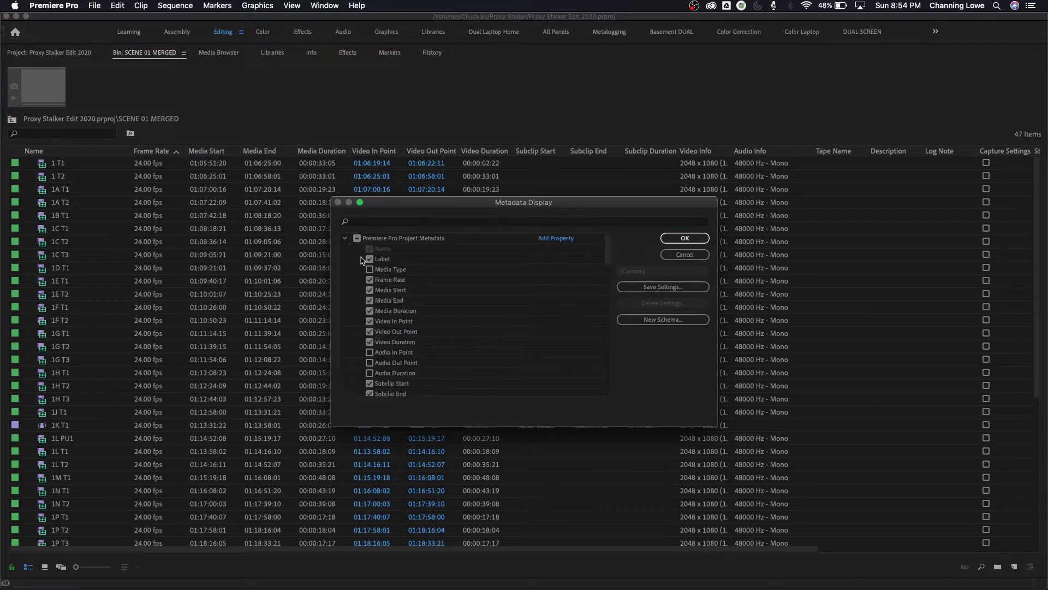
scroll(390, 287, down, 6)
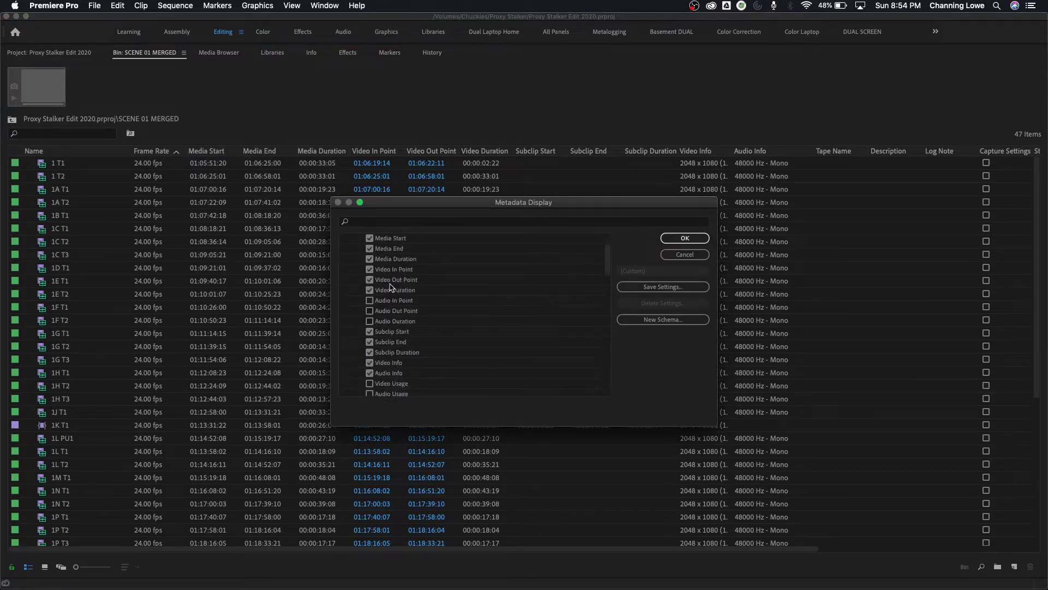
scroll(390, 288, down, 6)
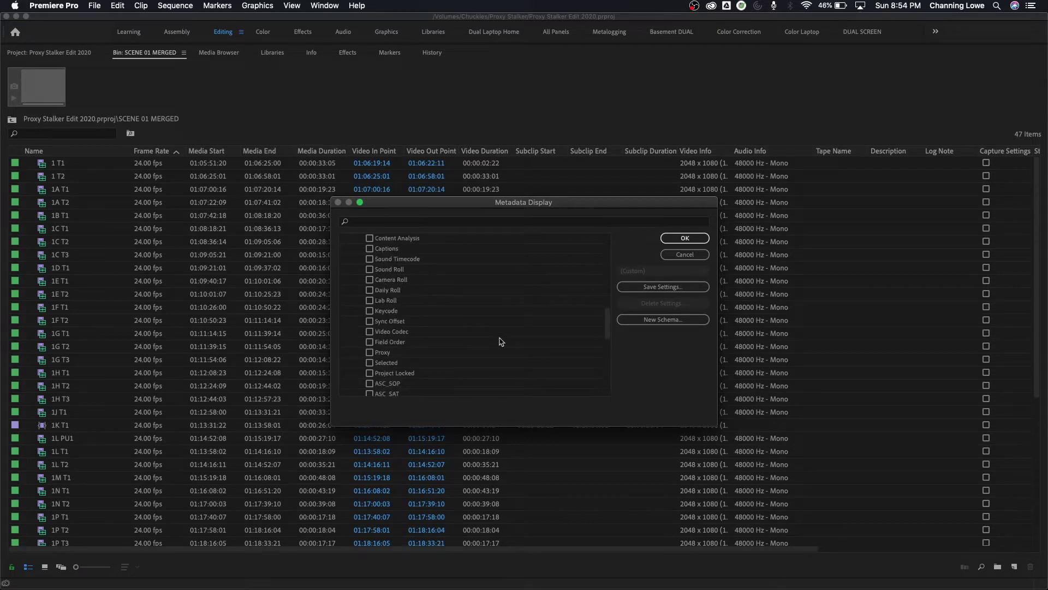
scroll(512, 341, down, 1)
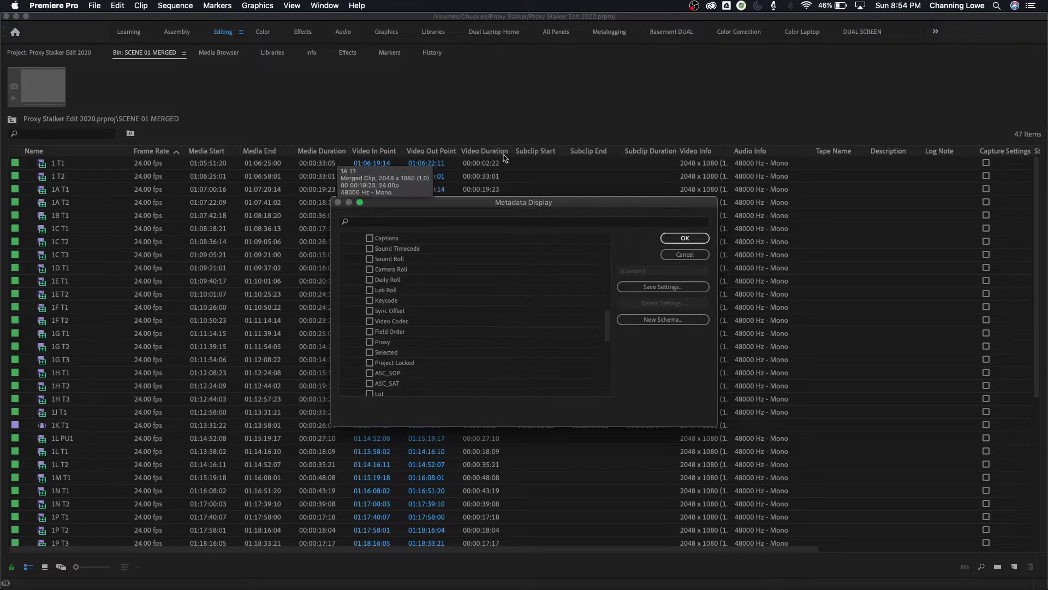
scroll(603, 324, down, 2)
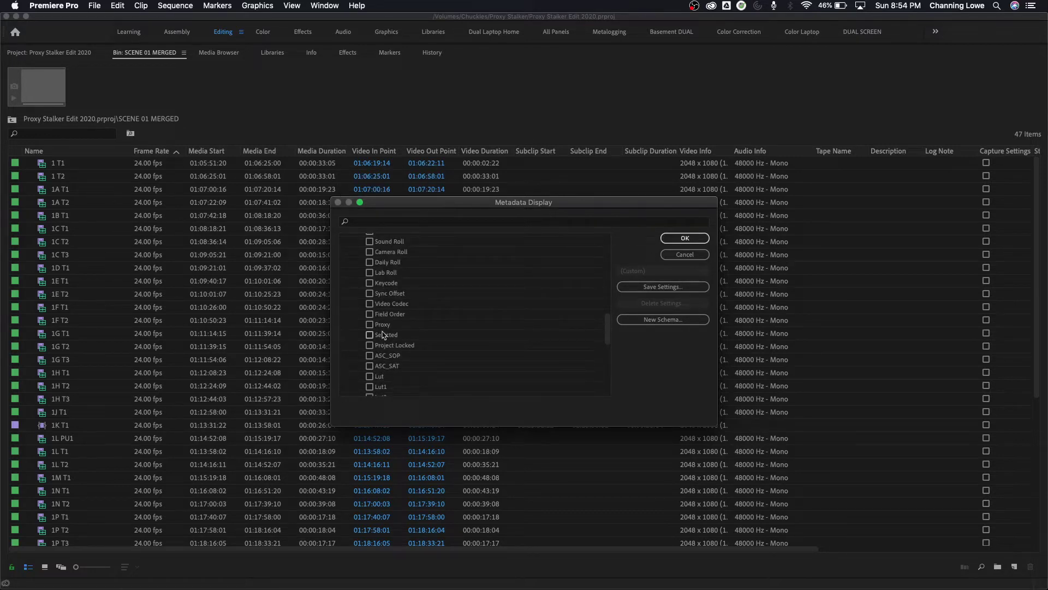
click(697, 254)
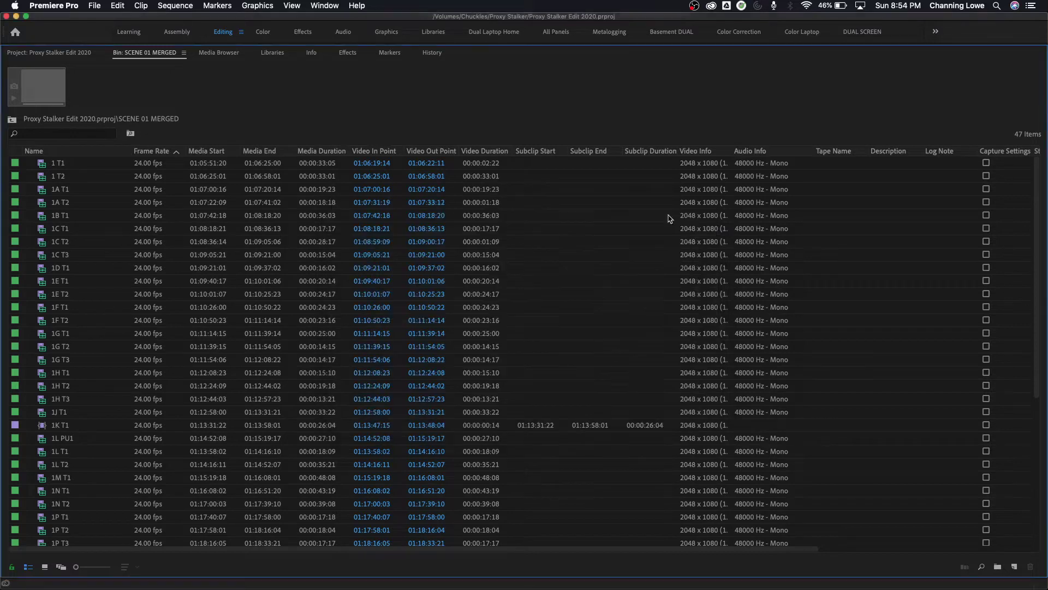
Find the Proxy property in the Metadata Display settings and add it as a column in the bin's list.
drag(539, 553, 880, 561)
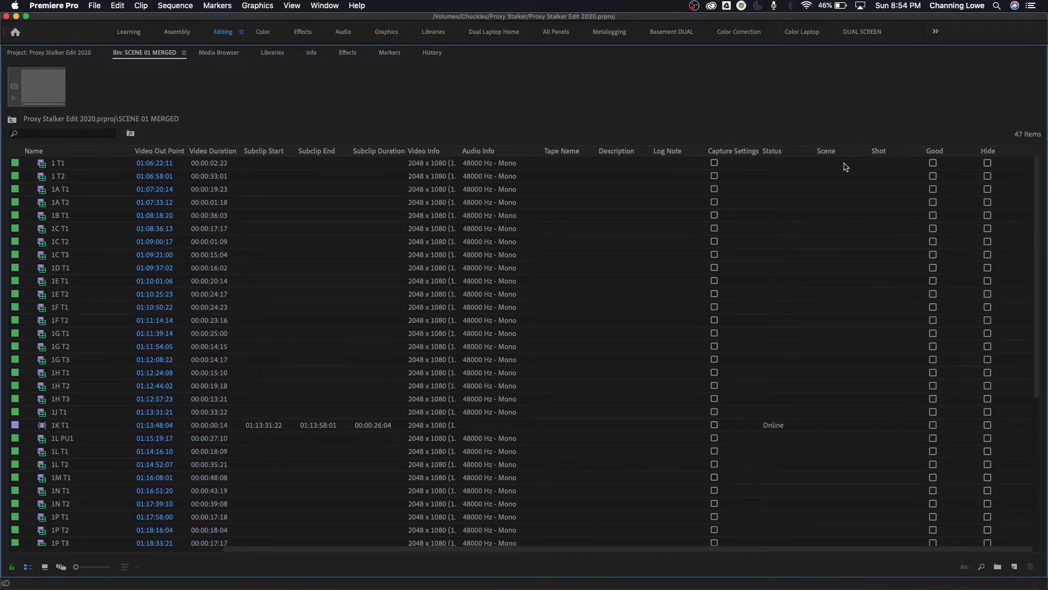
right_click(310, 150)
click(340, 159)
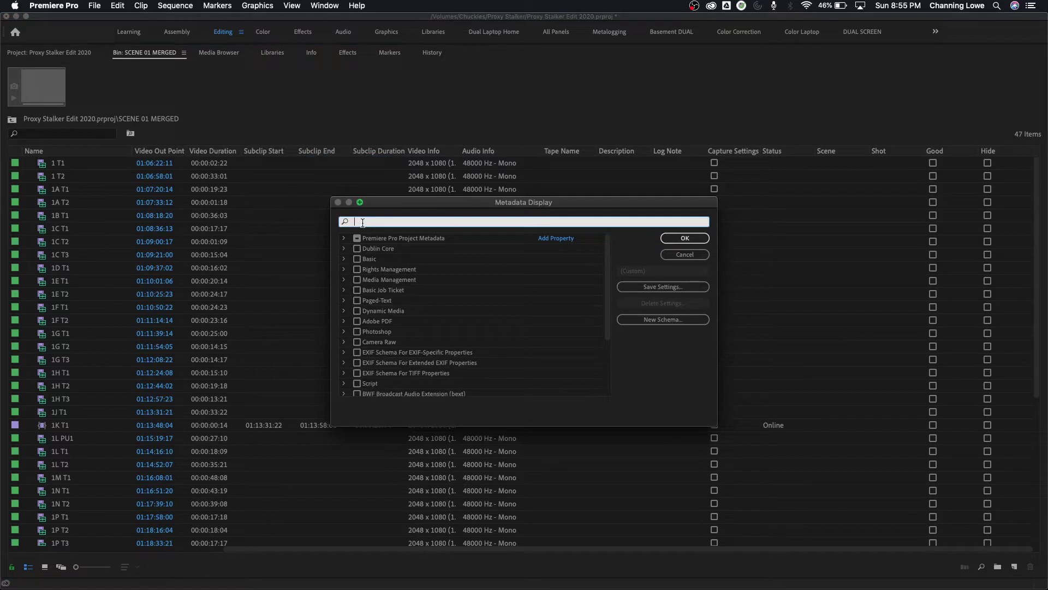
text(proxy)
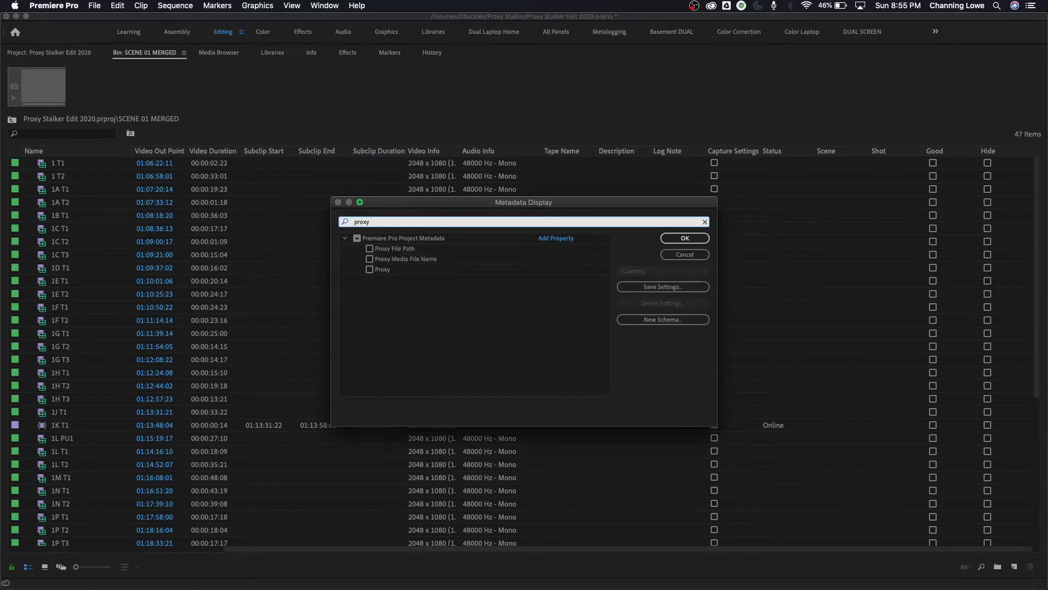
click(370, 269)
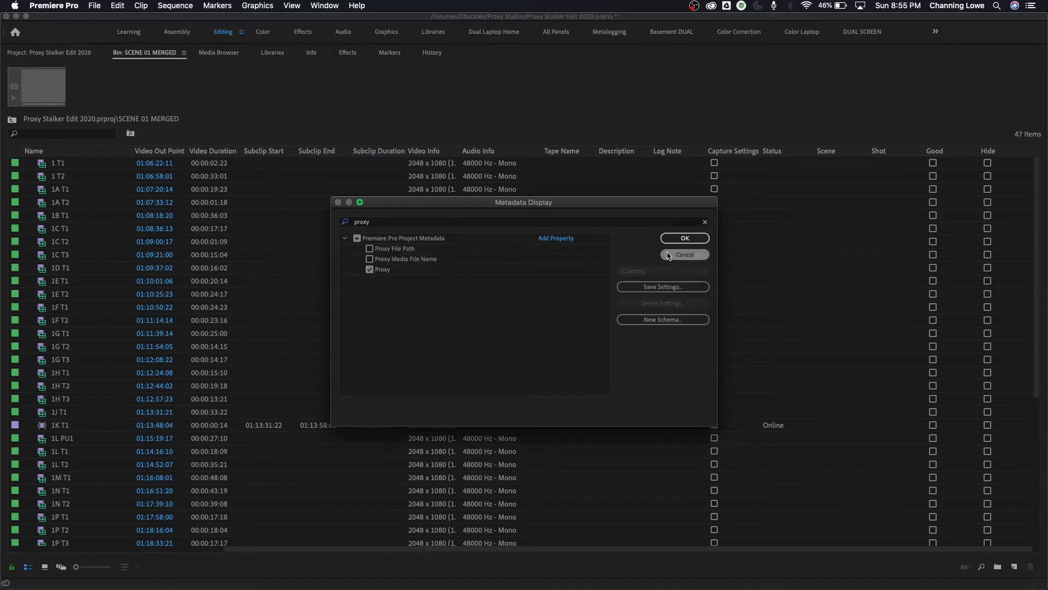
click(685, 239)
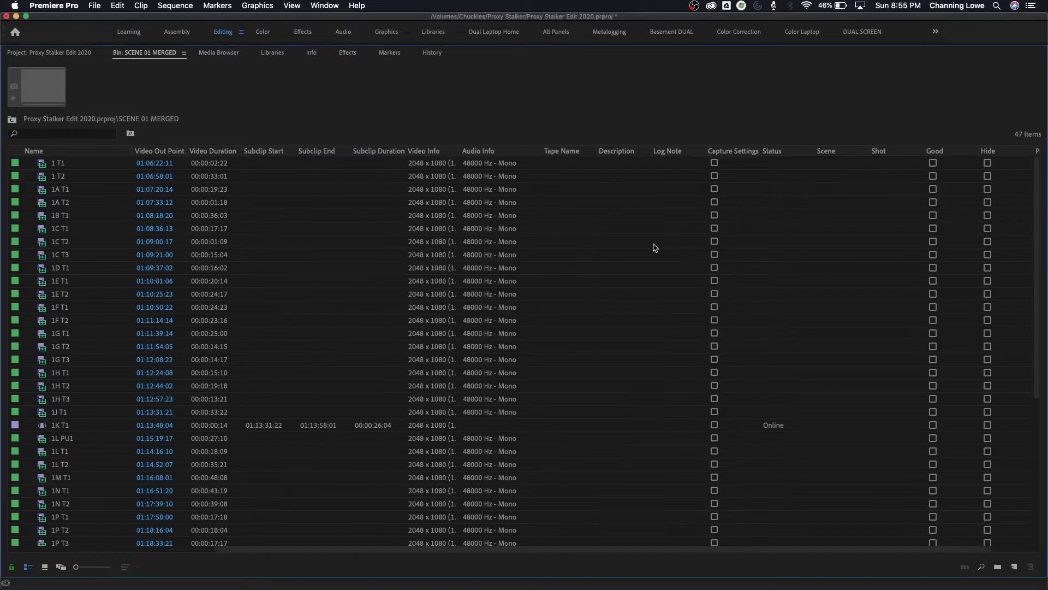
drag(445, 548, 537, 548)
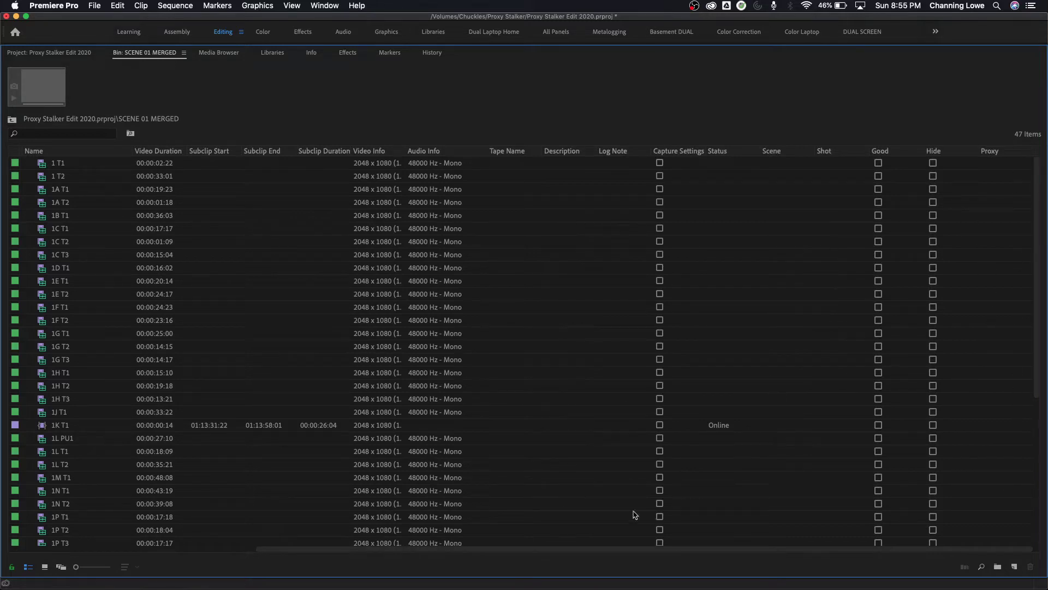
drag(458, 548, 186, 557)
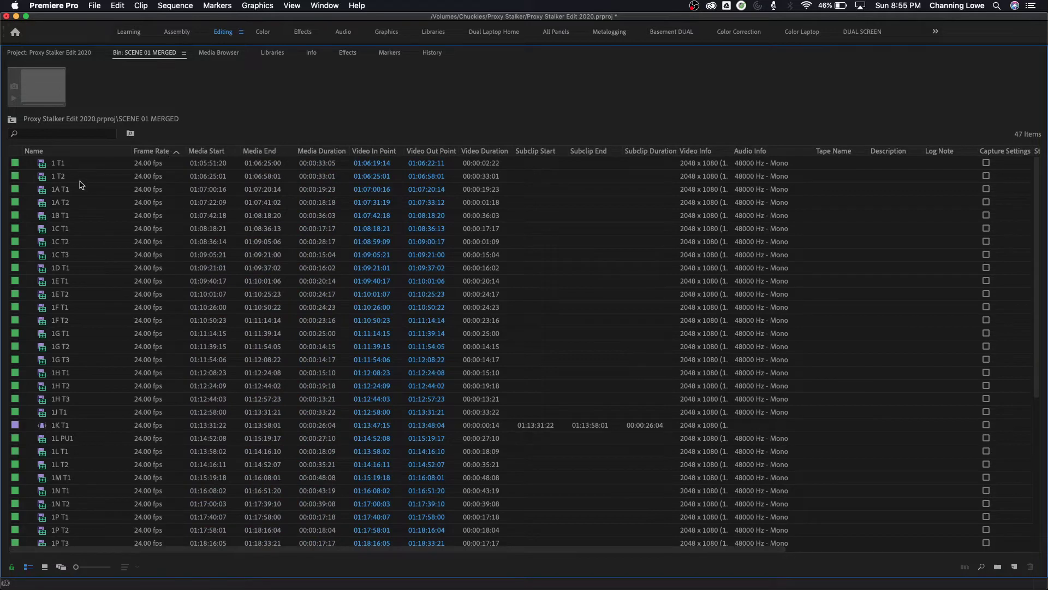
Sort the bin's clips by Media Start, then by Name, trying both sort directions for the name.
click(219, 155)
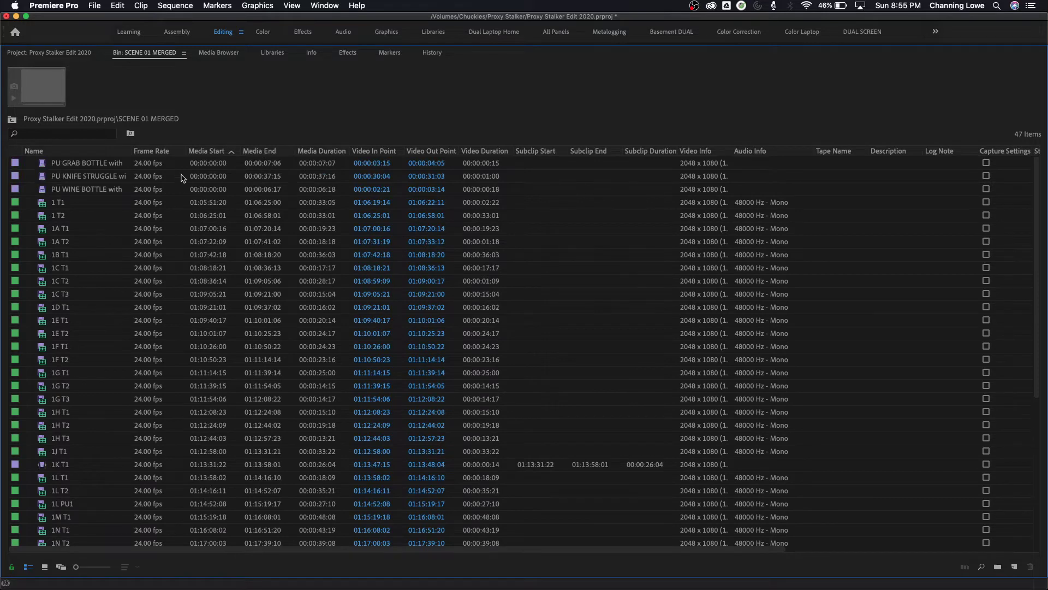
click(72, 153)
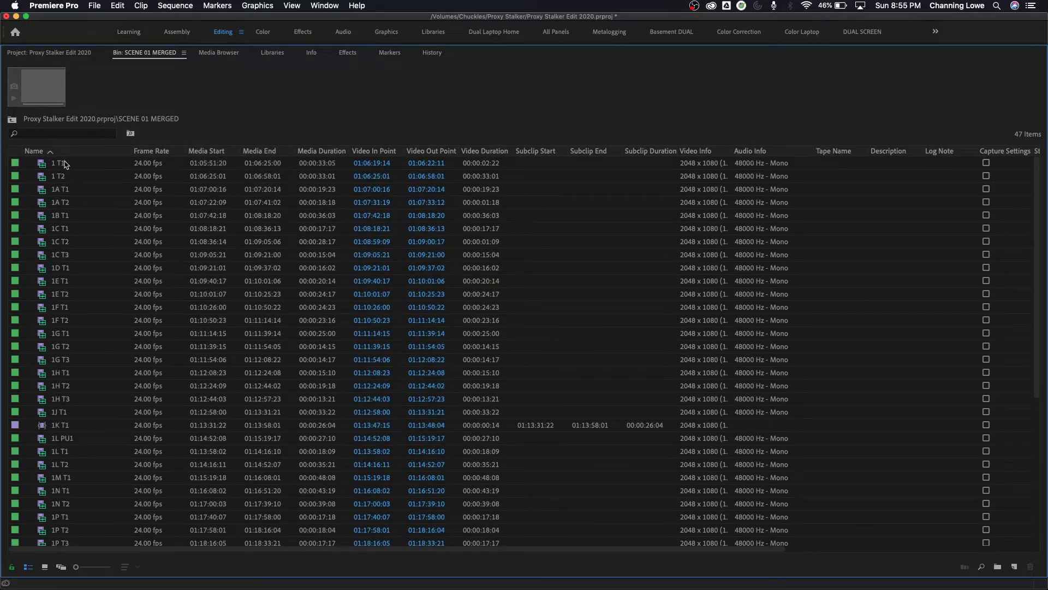
click(64, 155)
click(63, 154)
Examine the SCENE 01 MERGED clips in icon view with its sort options, and compare their order with the list view.
click(45, 567)
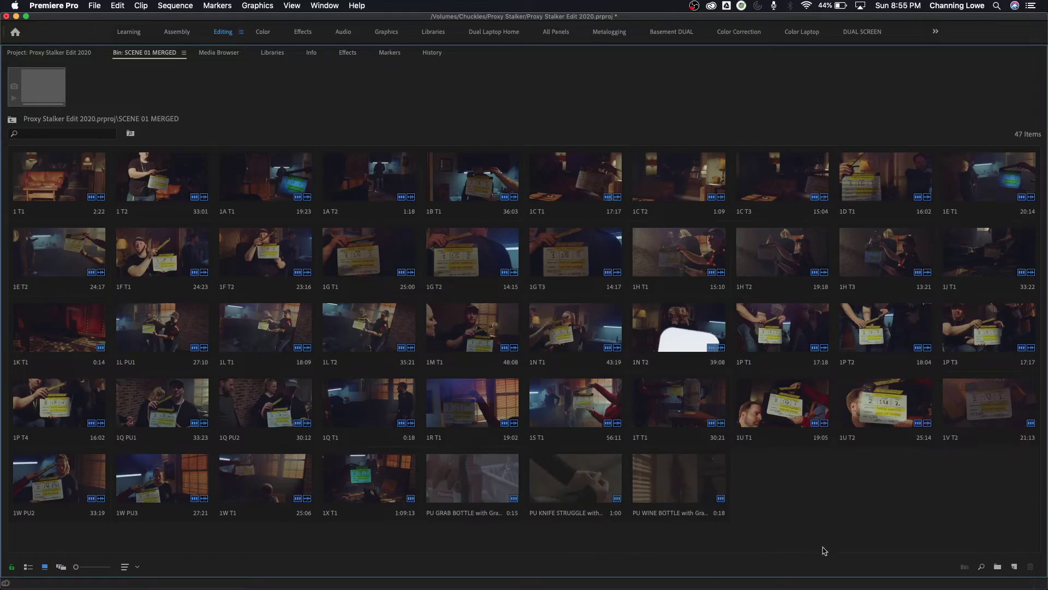
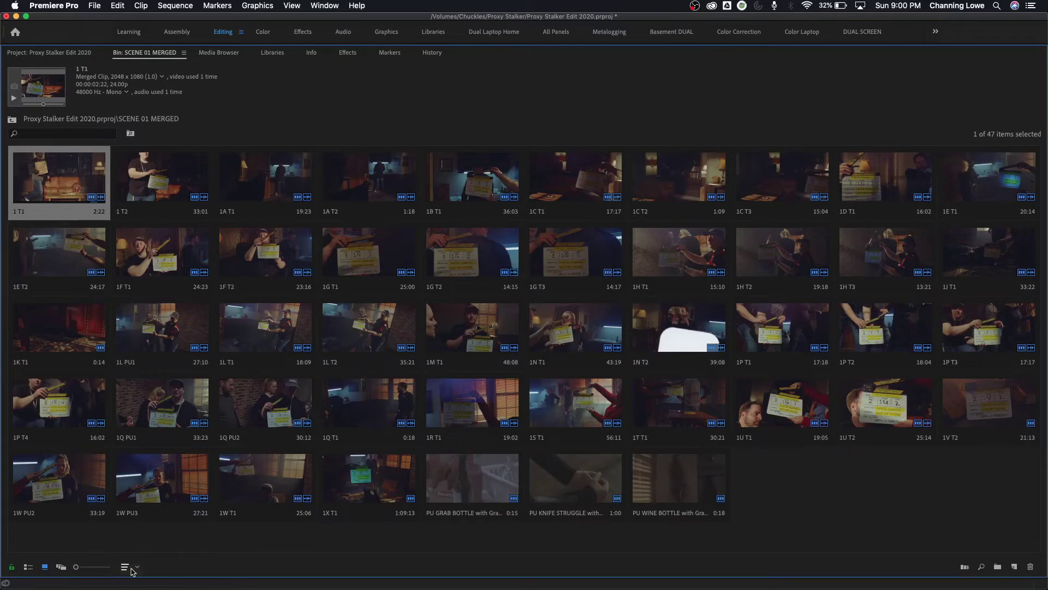
click(137, 567)
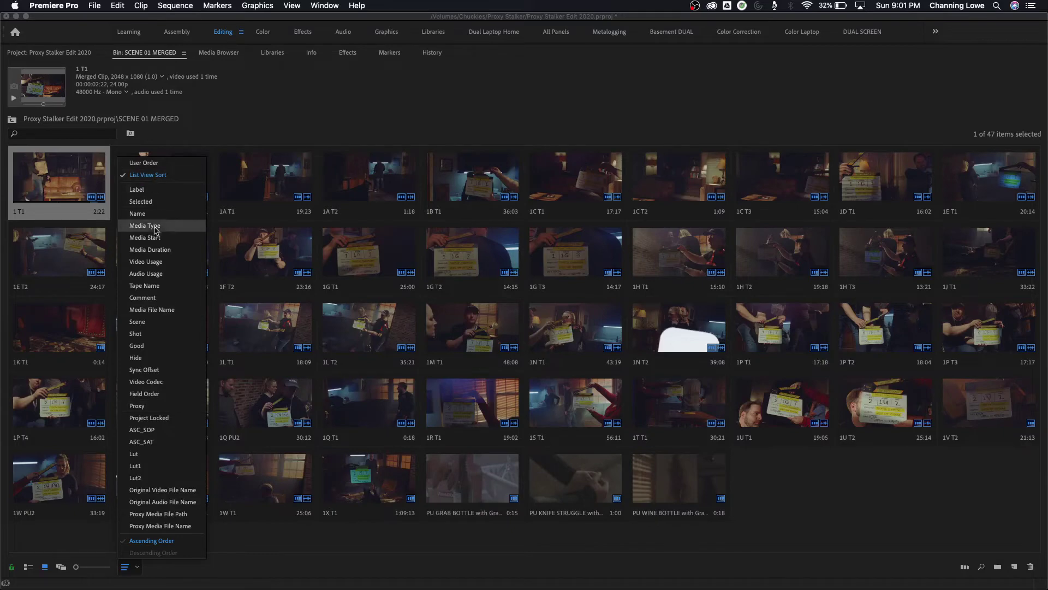
click(214, 538)
click(28, 567)
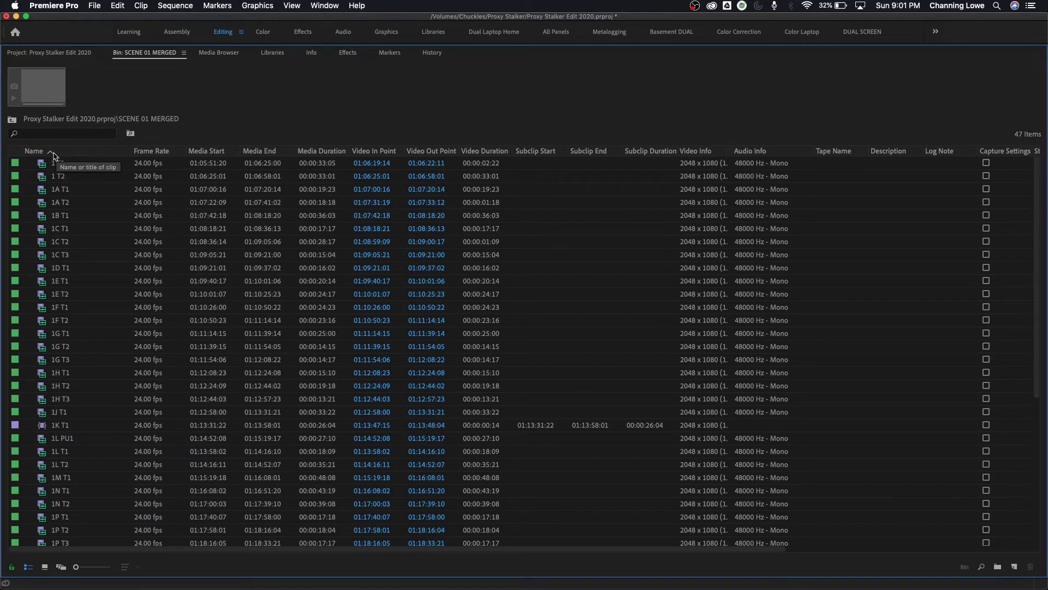
click(45, 566)
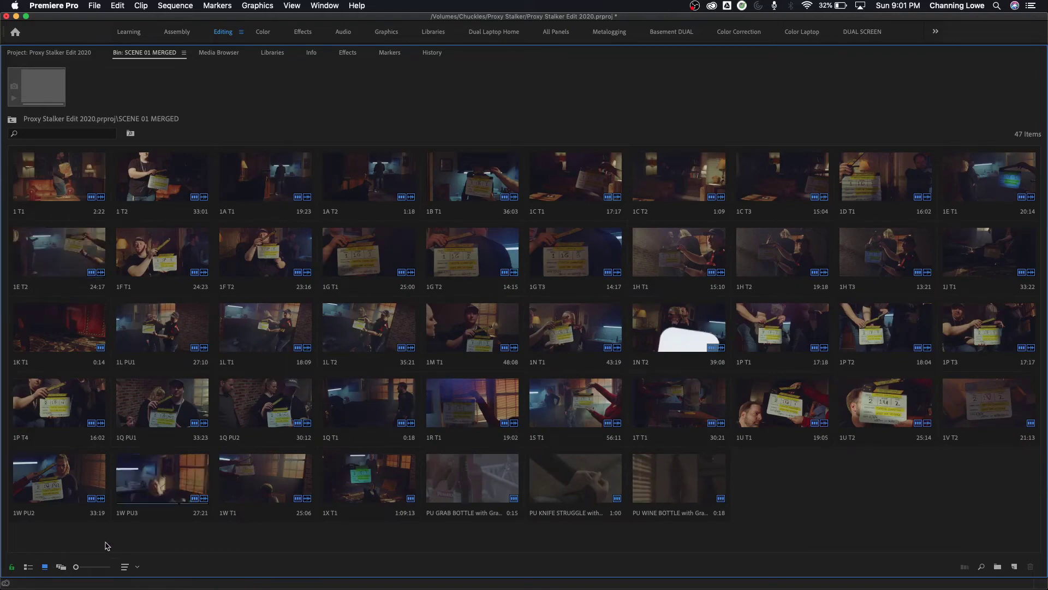
Sort the bin's list by Frame Rate, then by Media End, and show the resulting clip order in icon view.
click(29, 567)
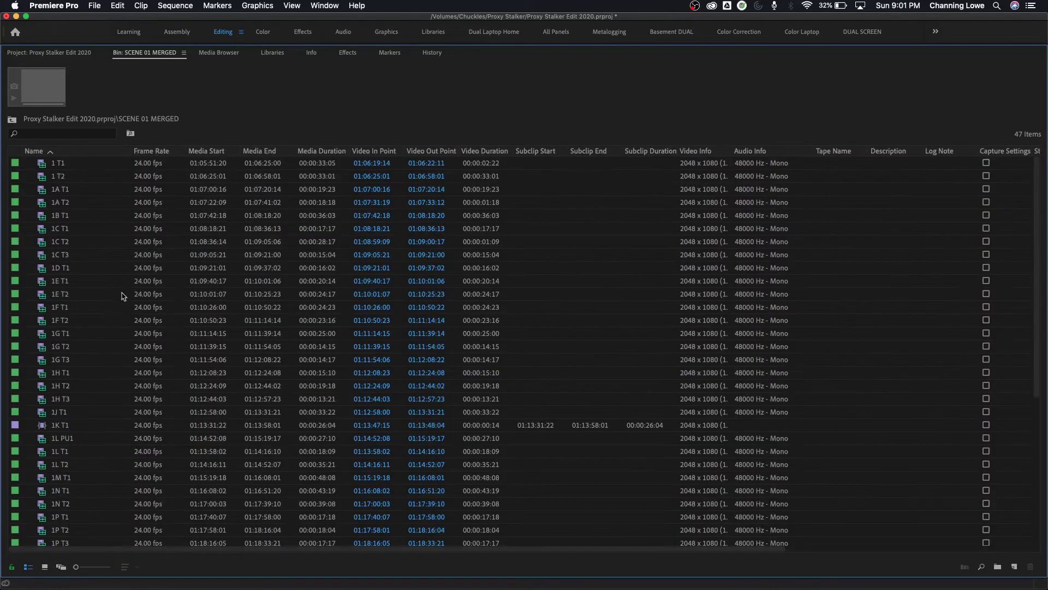
click(163, 153)
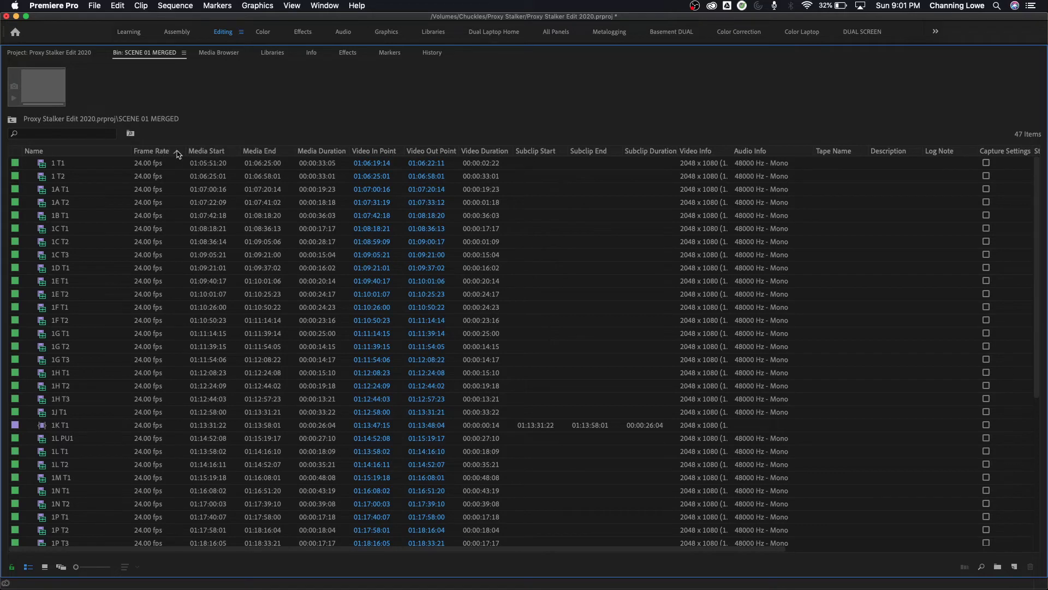
click(271, 153)
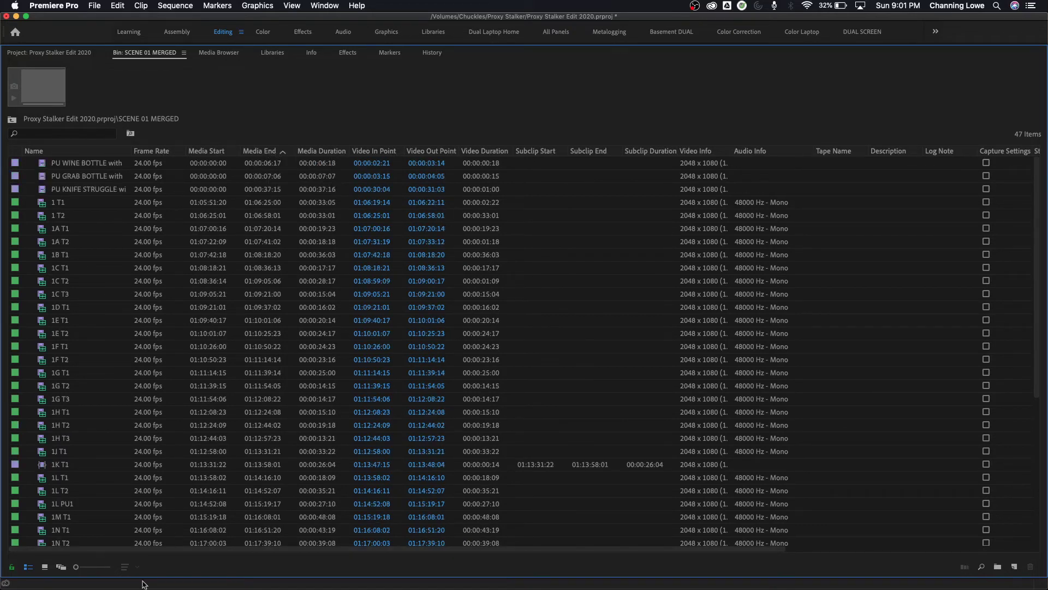
click(45, 567)
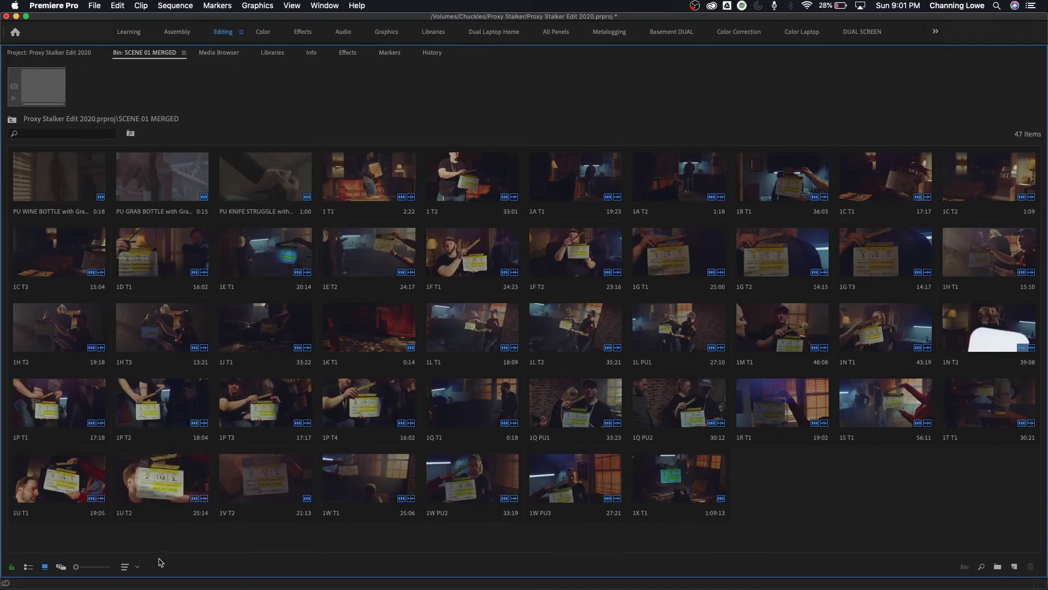
Sort the bin's list by Name and show the clips in icon view using List View Sort.
click(28, 567)
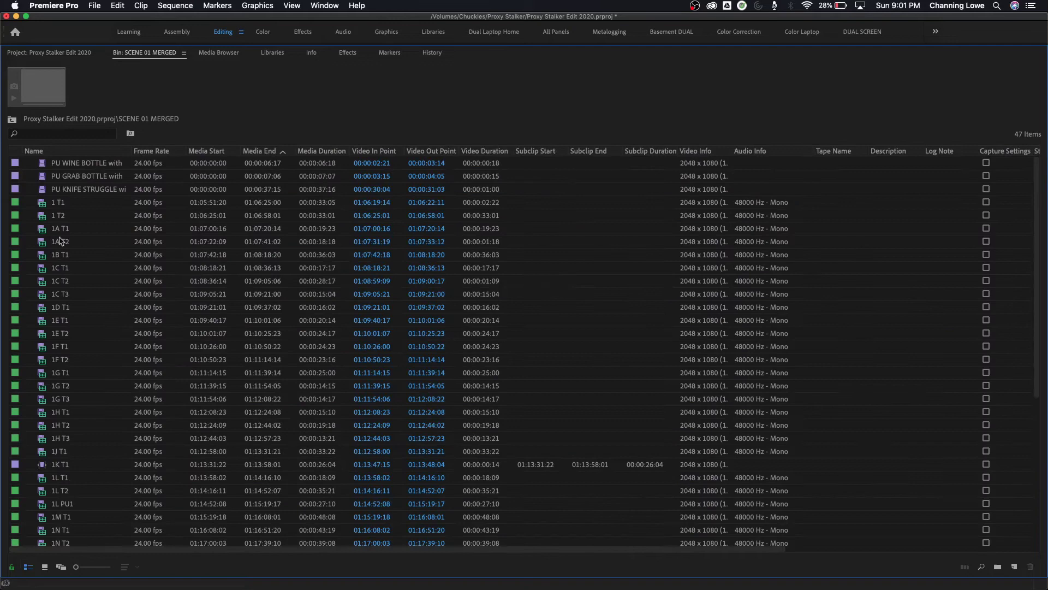
click(68, 149)
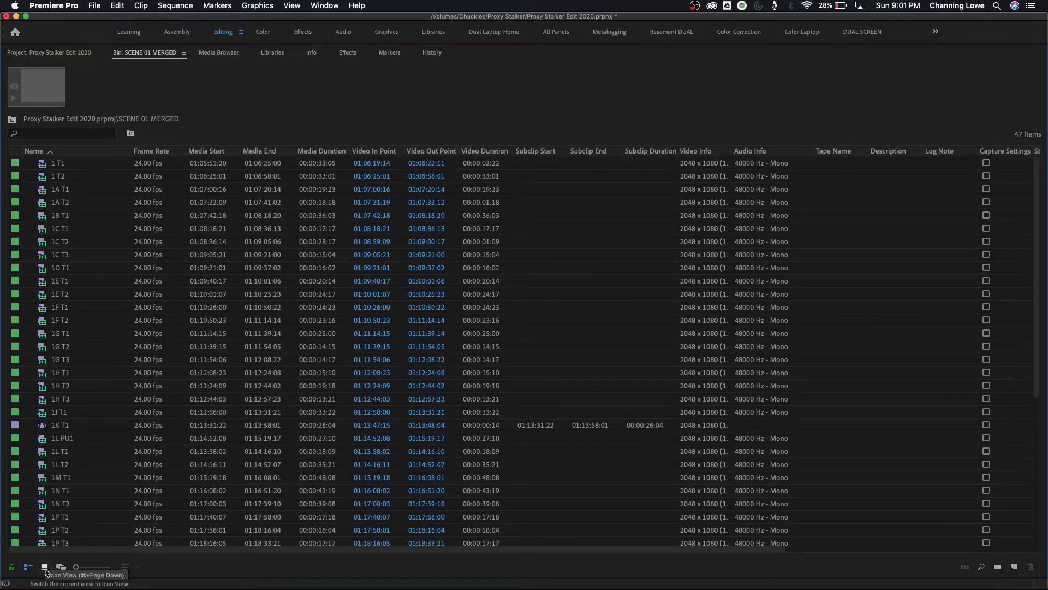
click(45, 567)
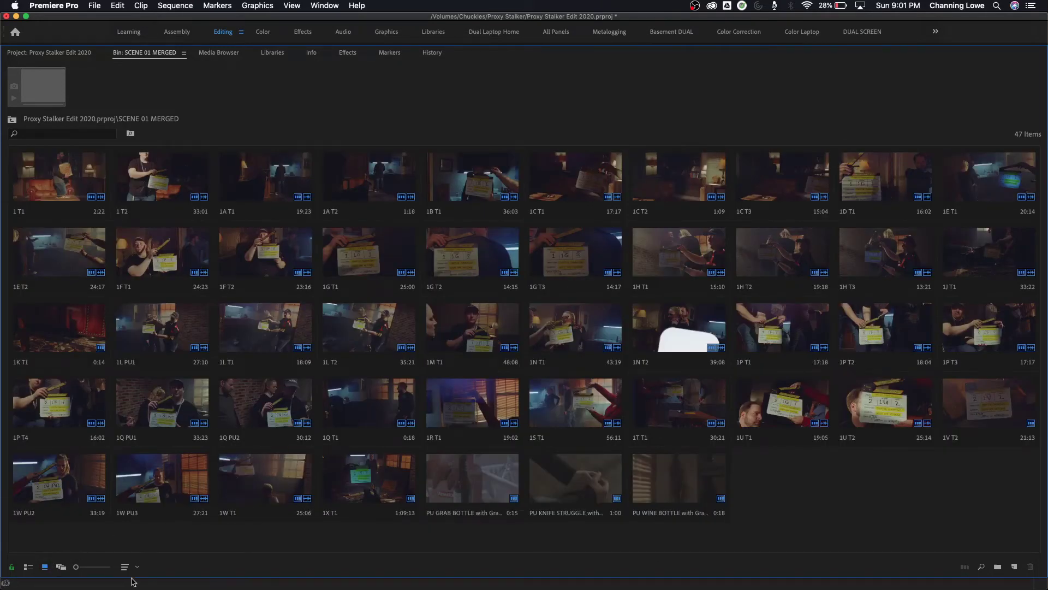
click(134, 568)
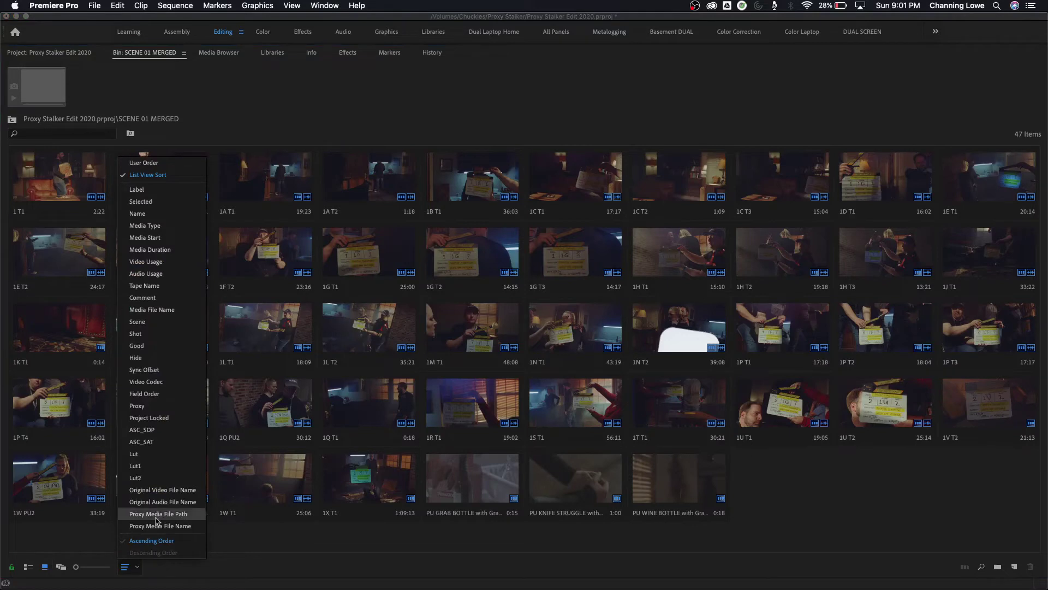
click(147, 175)
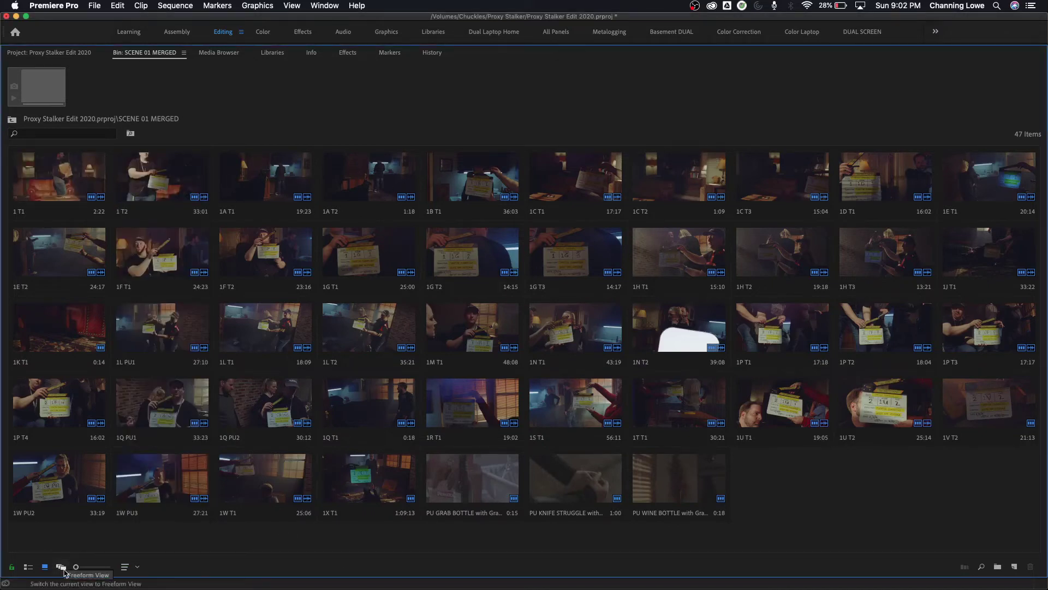
Switch the bin to Freeform View and shrink the thumbnails so all the clips fit with empty space beside them.
mouse_move(76, 571)
mouse_down()
mouse_move(95, 571)
mouse_move(75, 569)
mouse_up()
click(61, 567)
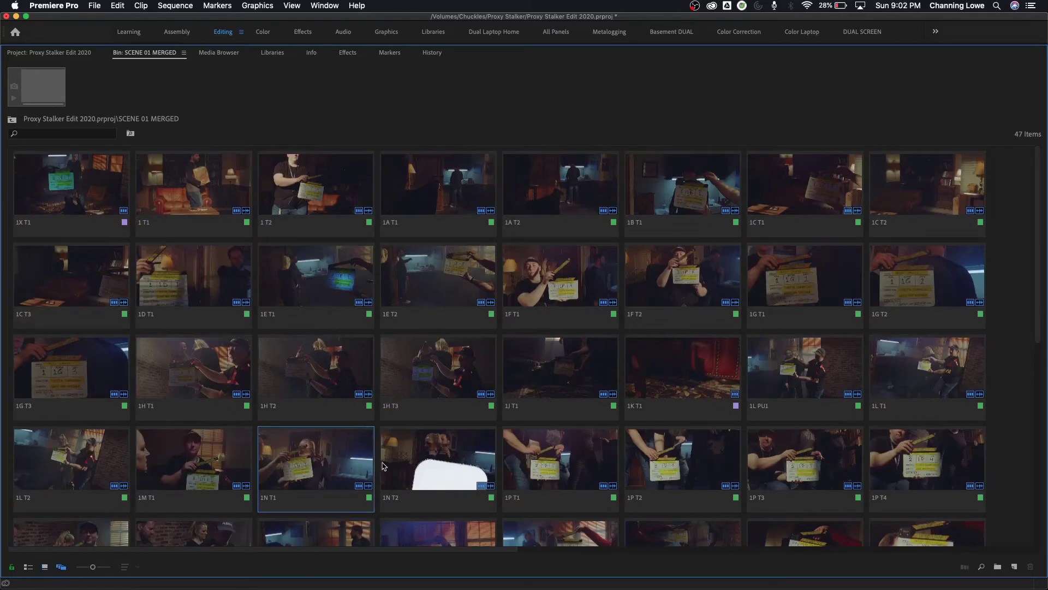
drag(93, 567, 81, 569)
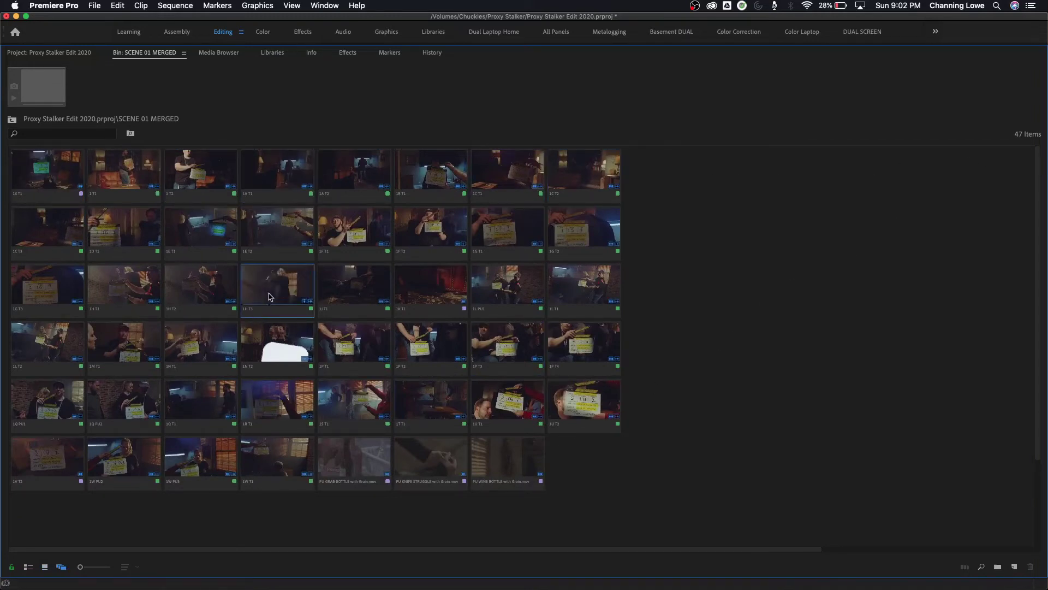
Move clips 1H T3, 1U T2, 1P T4, 1U T1, 1L T1, 1P T3, 1T T1 and PU WINE BOTTLE into the empty space.
drag(270, 298, 896, 326)
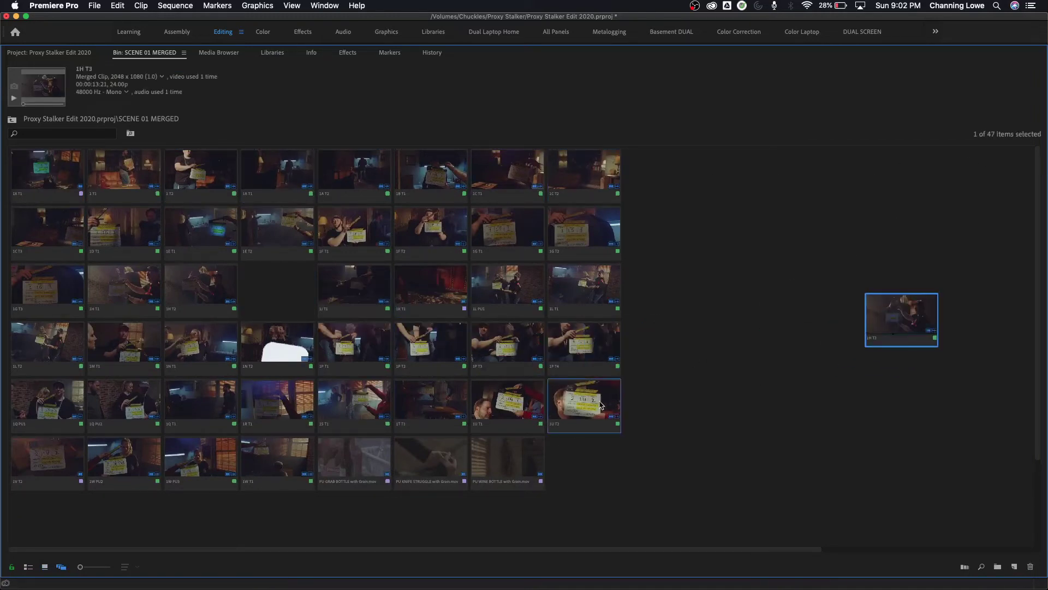
drag(606, 412, 895, 488)
drag(614, 371, 566, 444)
drag(494, 423, 834, 235)
drag(580, 295, 765, 363)
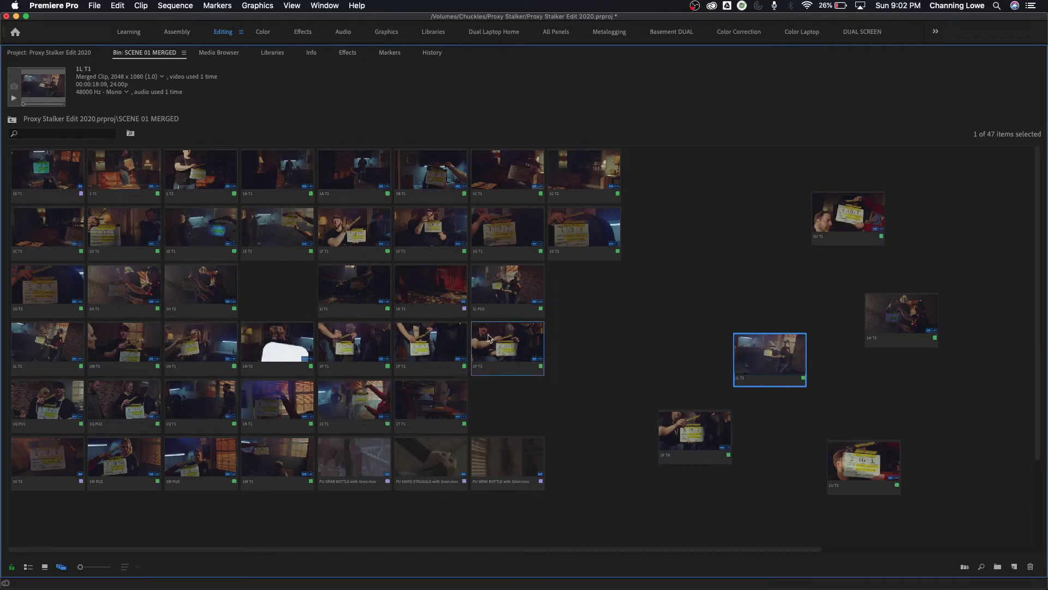
drag(512, 335, 791, 271)
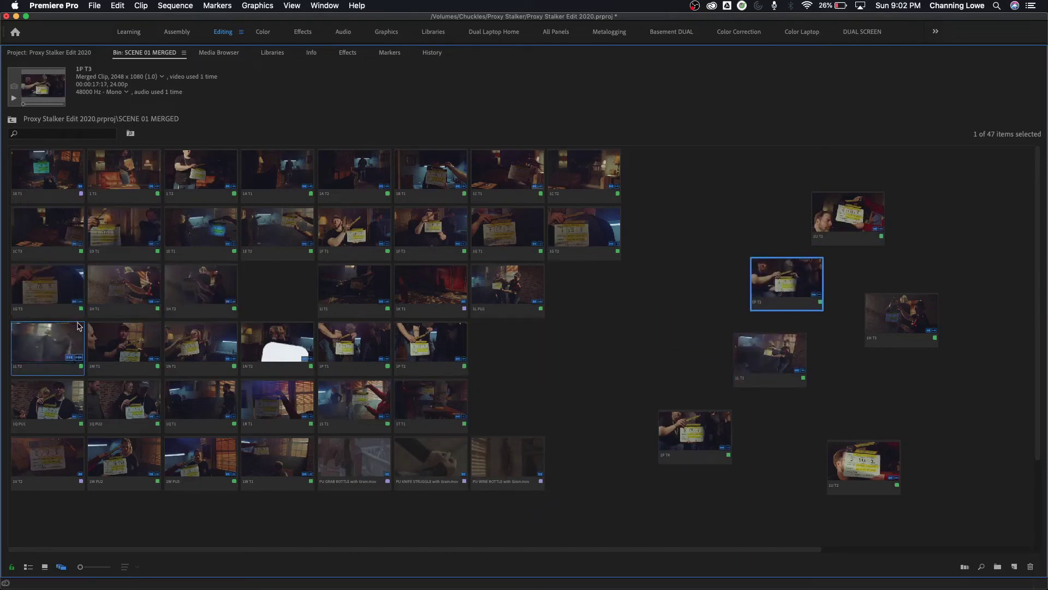
drag(418, 387, 612, 345)
drag(495, 453, 602, 435)
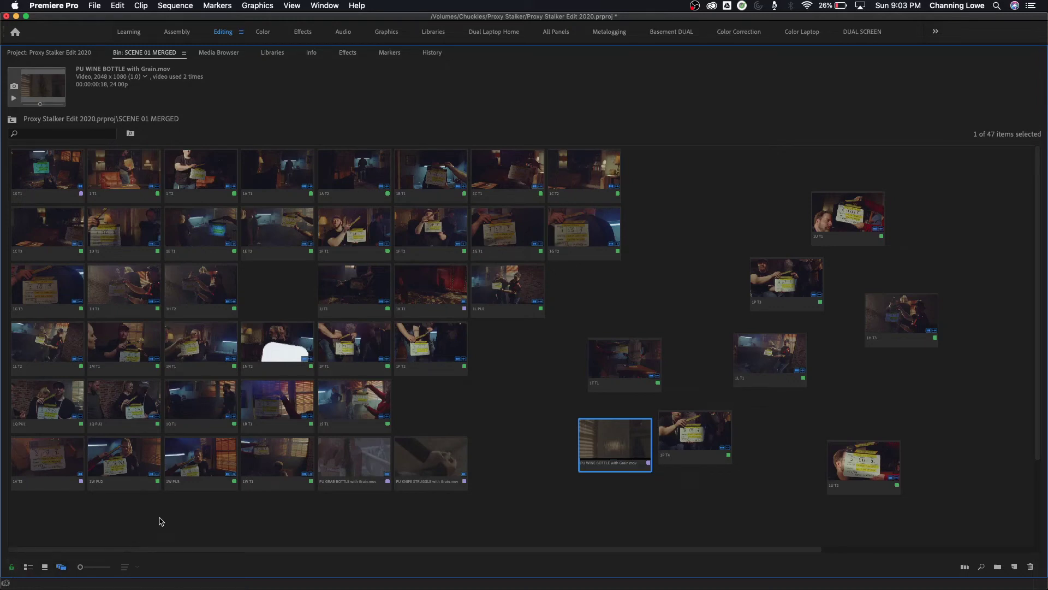
Change the project to read-only mode, saving its changes, and restore the maximized bin panel to its normal size.
click(12, 567)
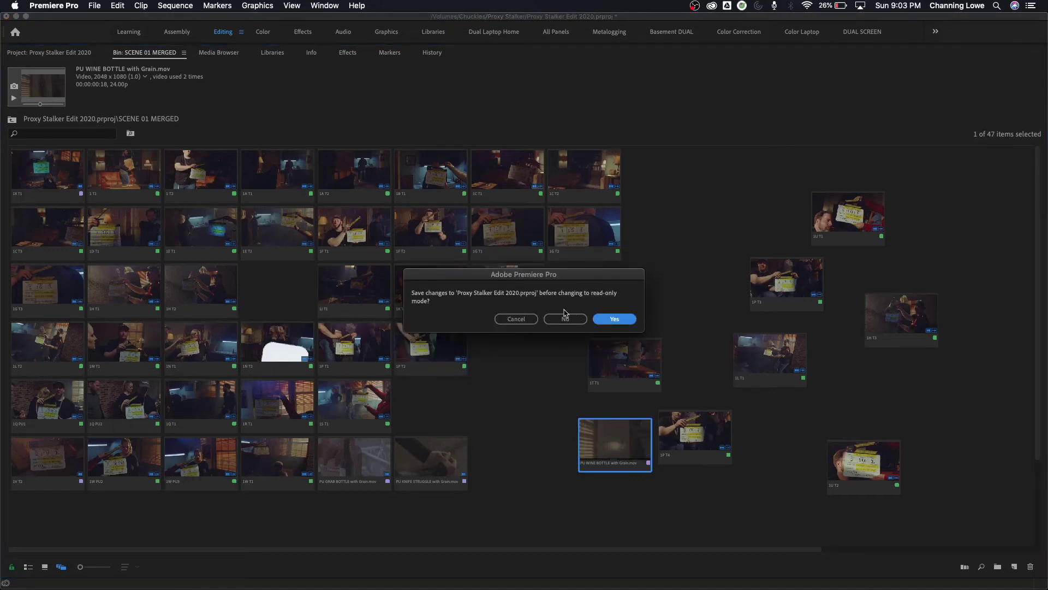
click(613, 320)
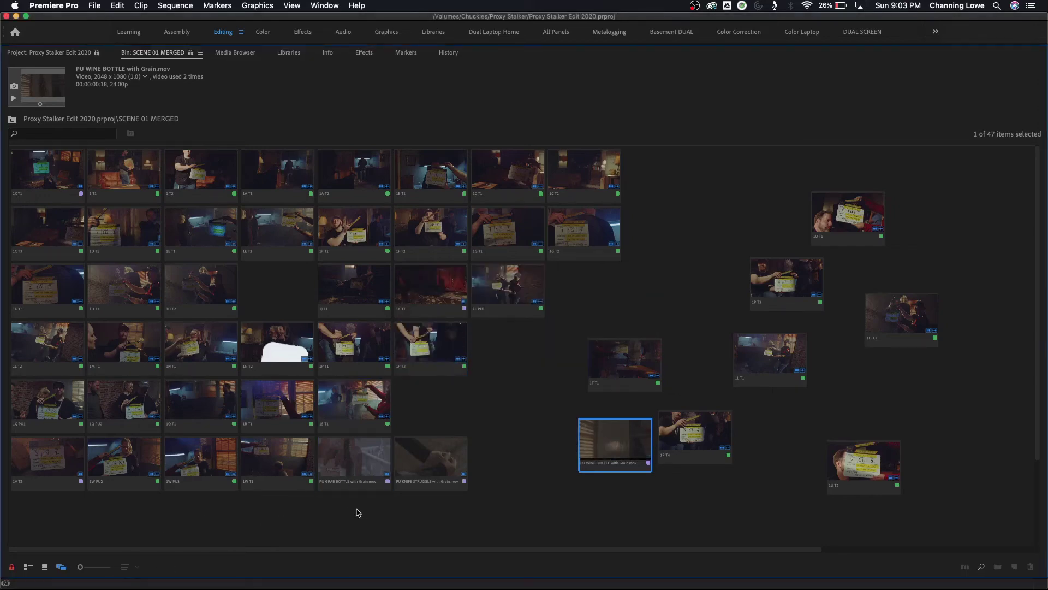
key(grave)
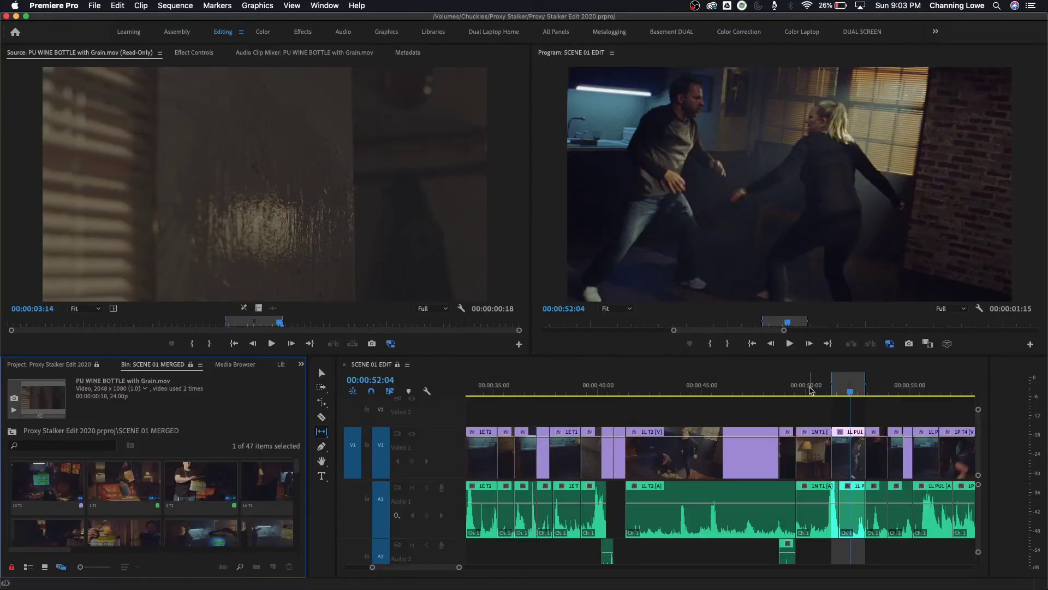
Try to move the 1H T2 clip about 8 seconds further along the read-only SCENE 01 EDIT sequence.
drag(813, 387, 599, 393)
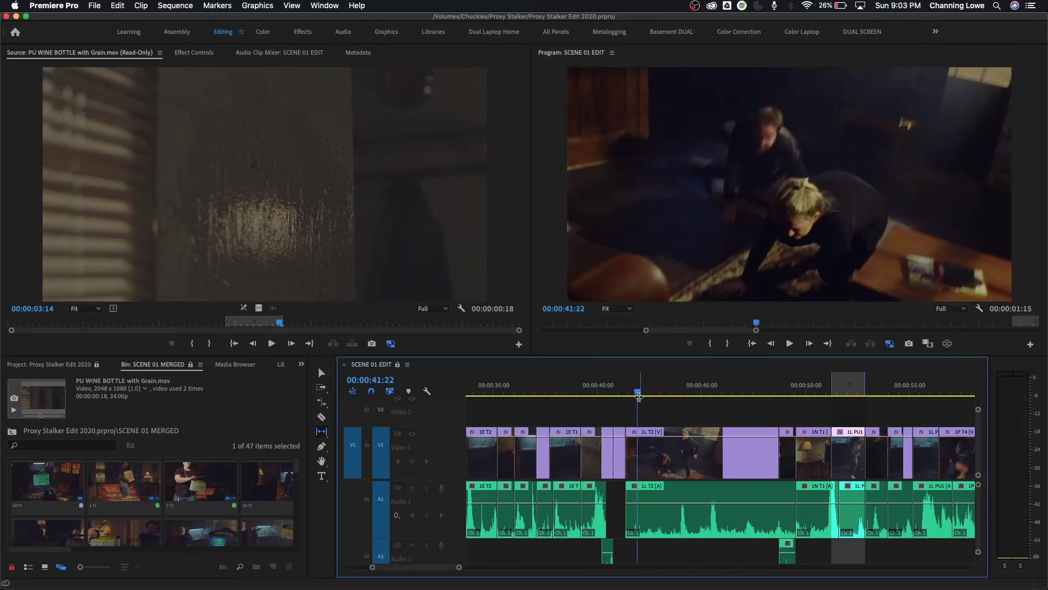
key(v)
click(705, 454)
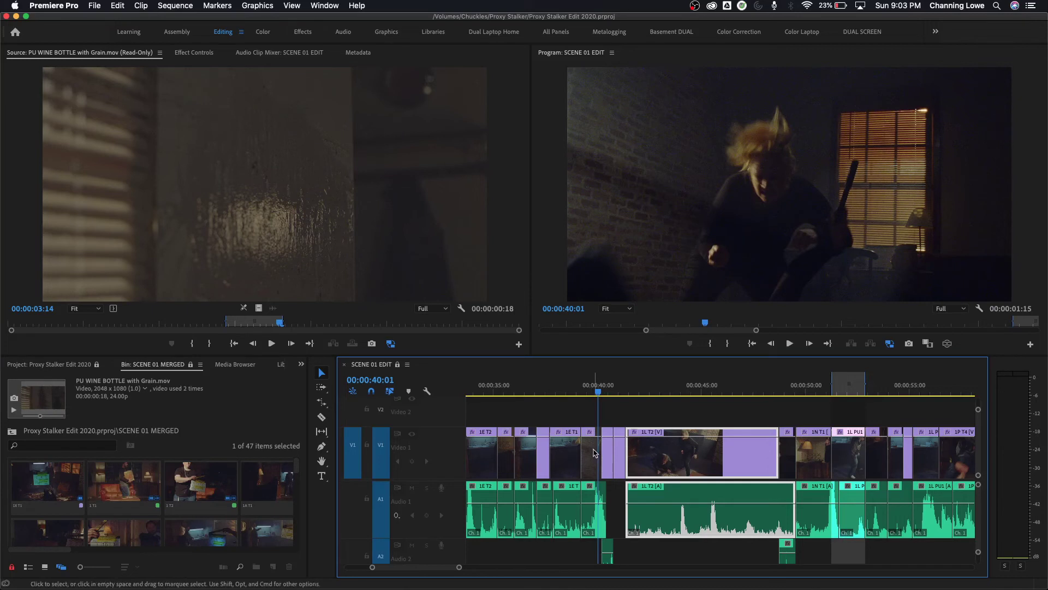
drag(591, 457, 767, 464)
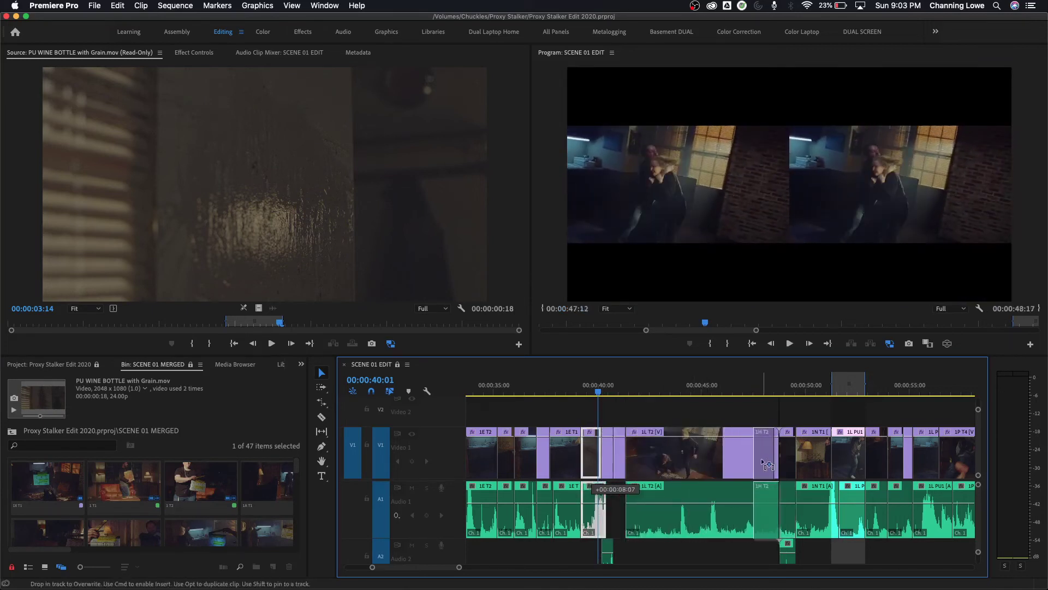
key(Escape)
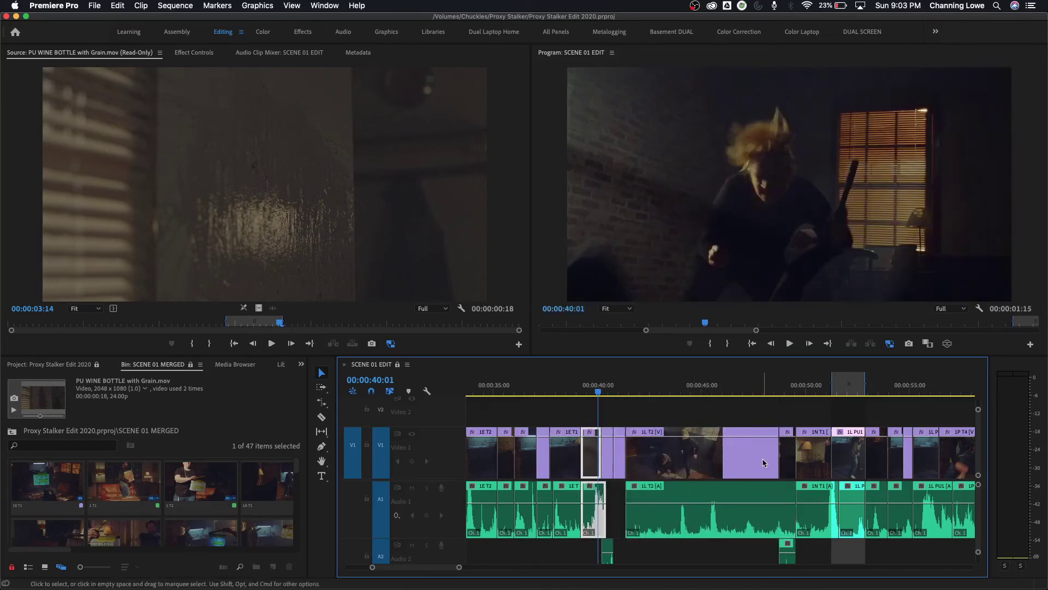
Make the project editable again and maximize the SCENE 01 MERGED bin panel.
click(213, 483)
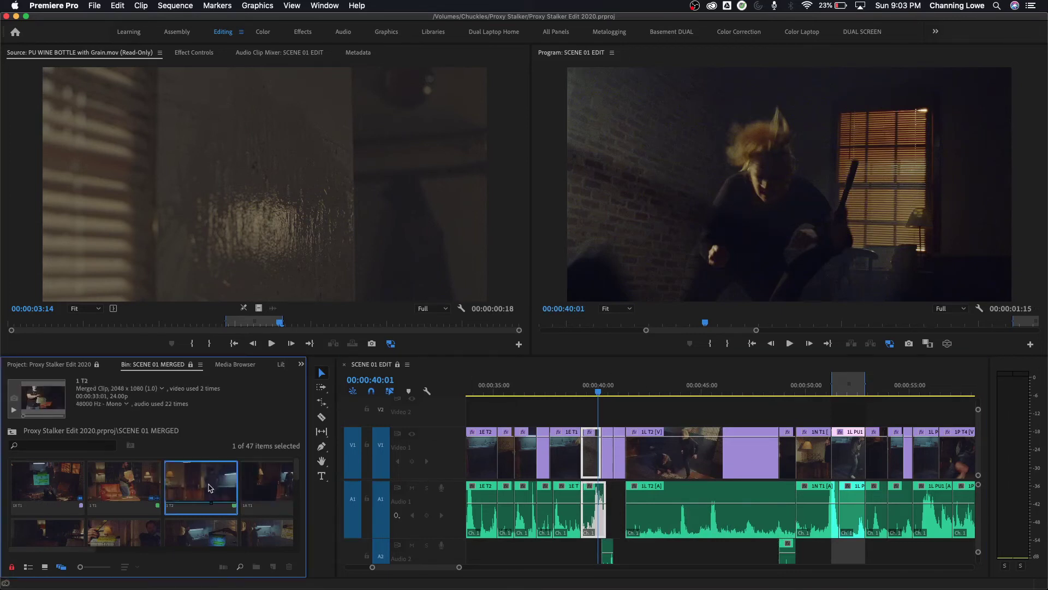
key(backslash)
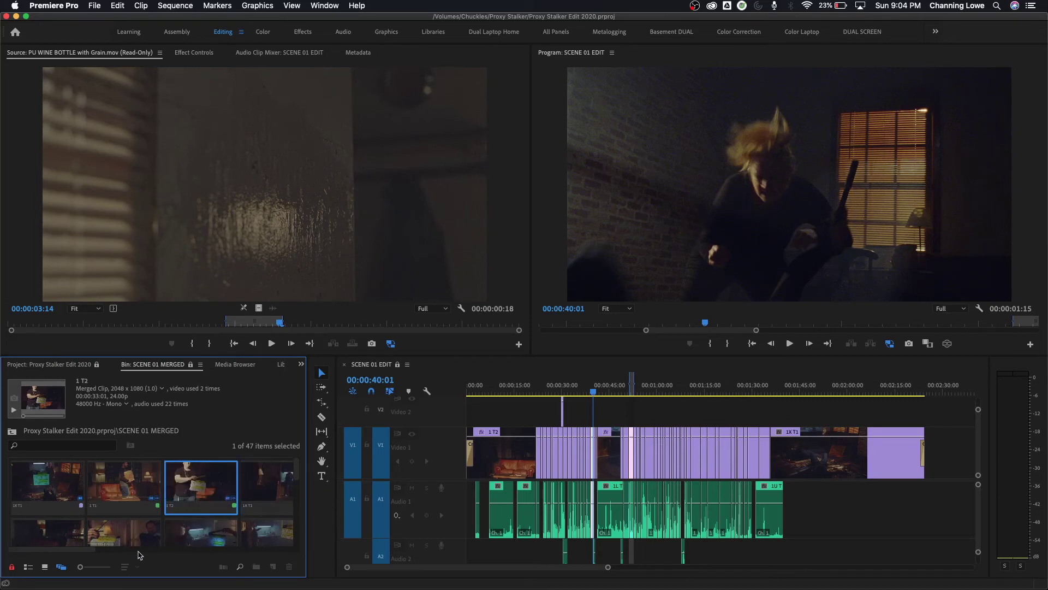
click(15, 568)
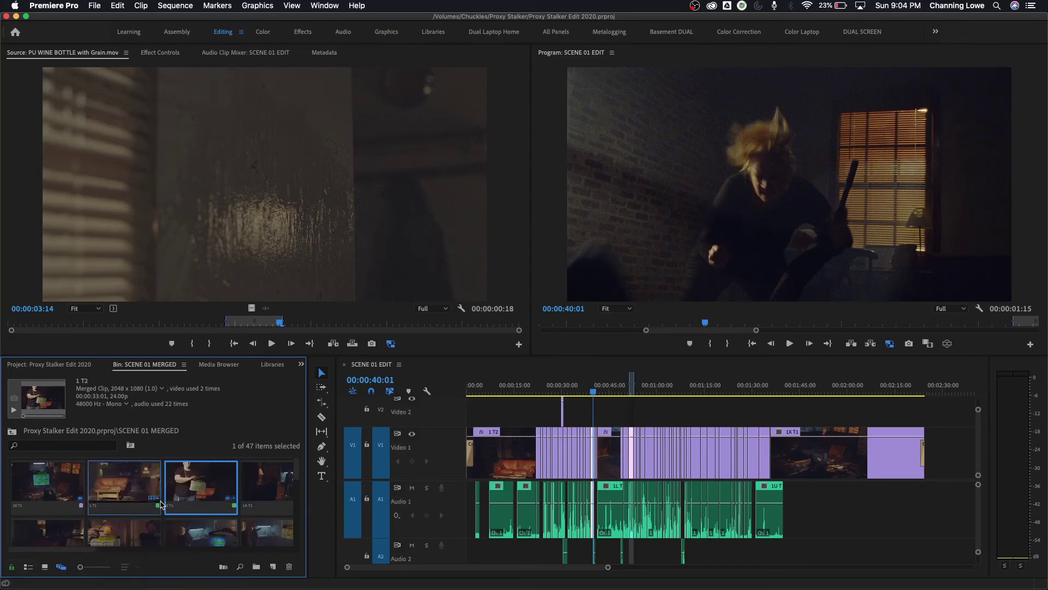
key(grave)
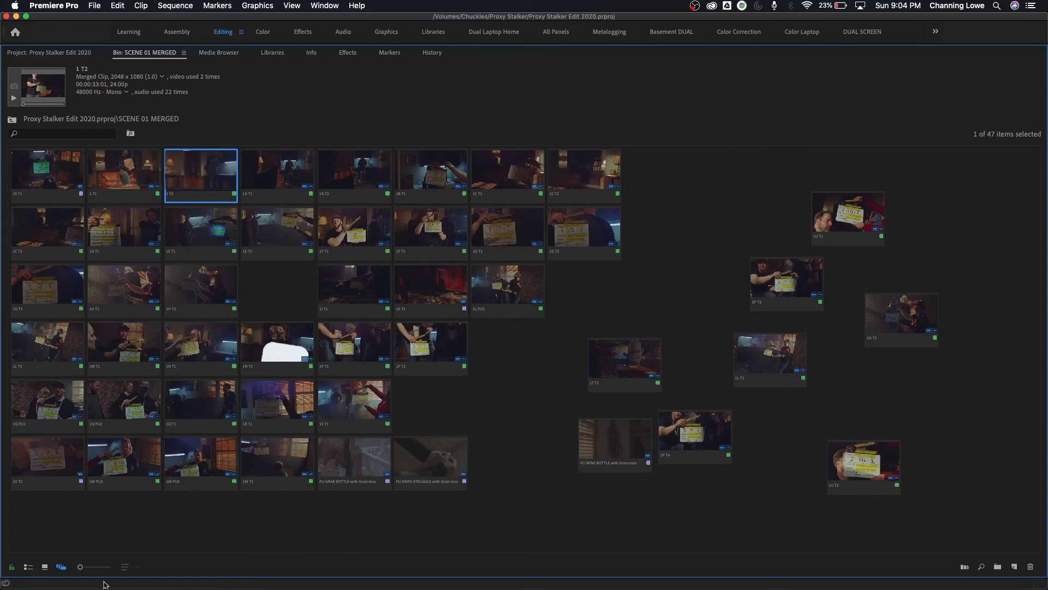
Return the SCENE 01 MERGED bin to list view and close it, and show the main project's contents in list view.
click(27, 567)
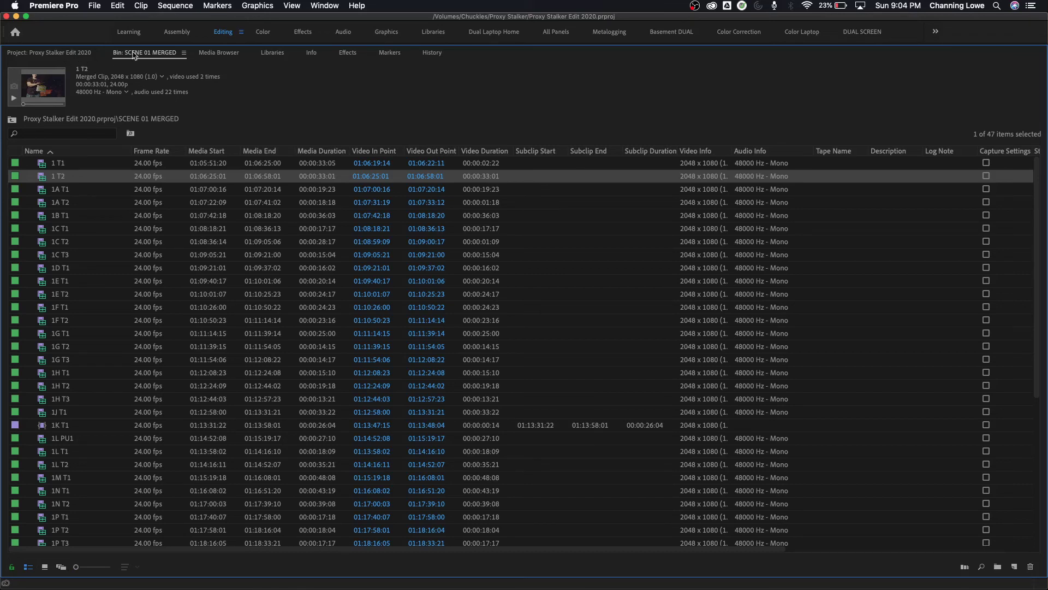
key(super+w)
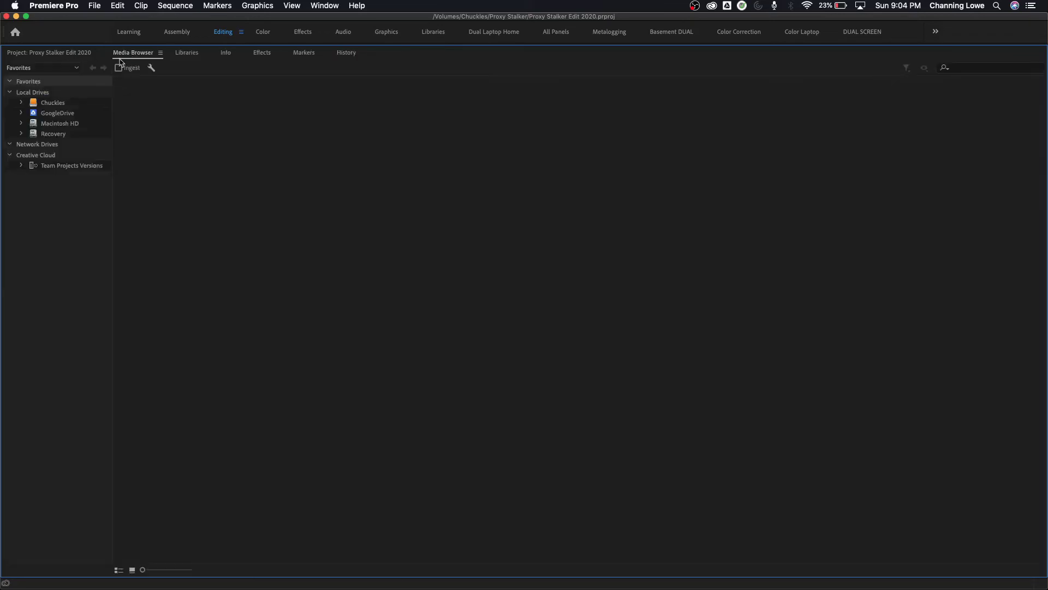
click(64, 53)
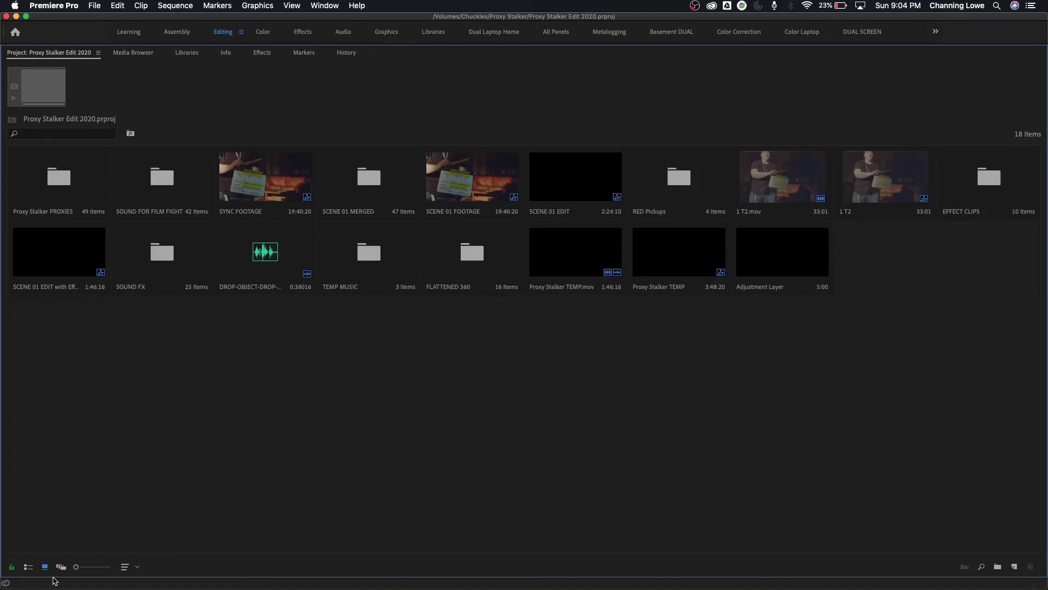
click(28, 567)
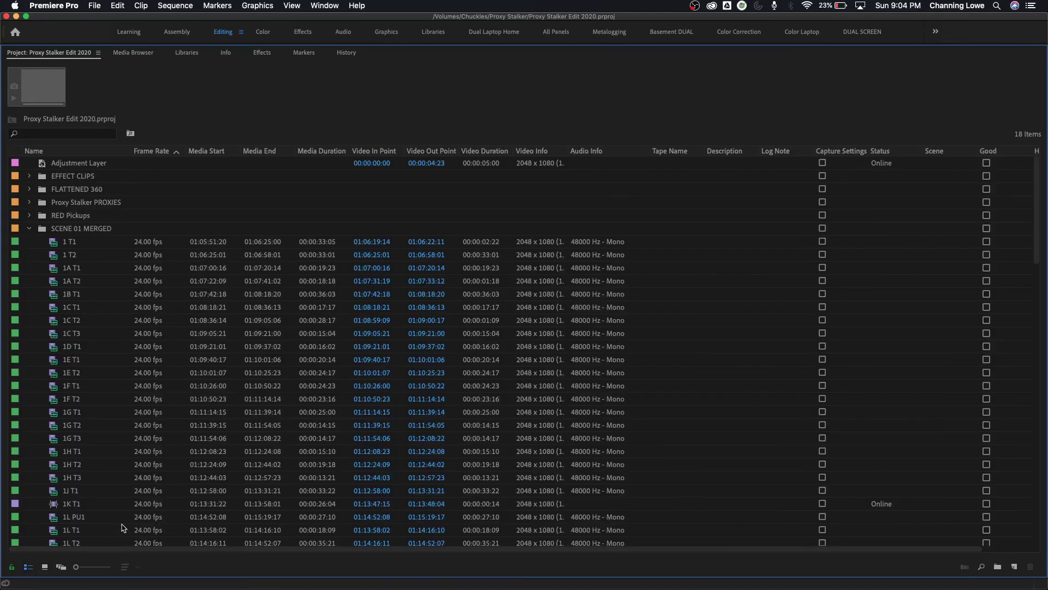
Collapse the SCENE 01 MERGED bin and step the selection through the project items, ending on the Proxy Stalker PROXIES bin.
click(28, 229)
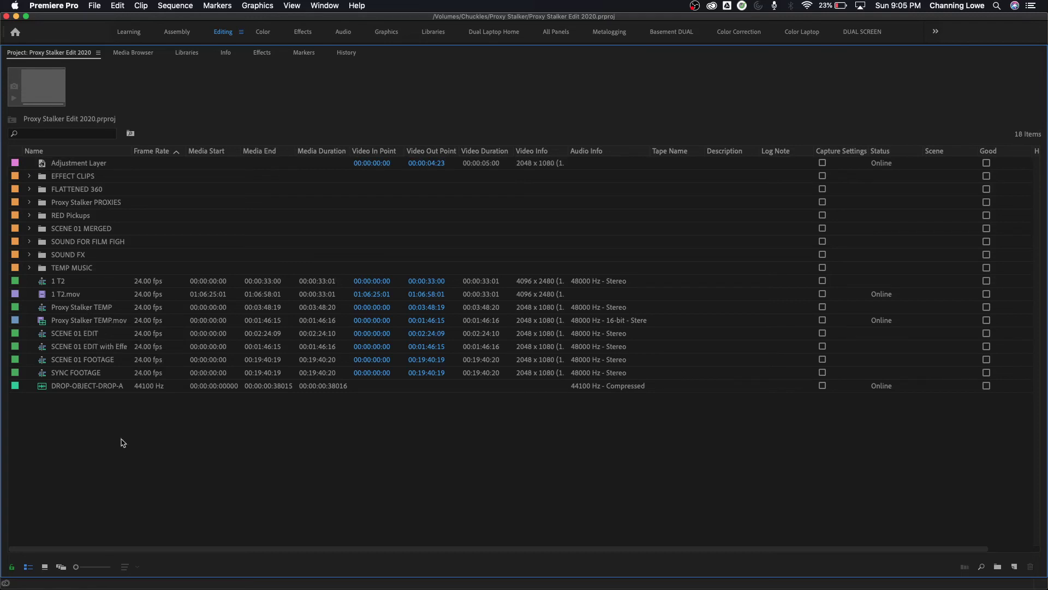
key(Down)
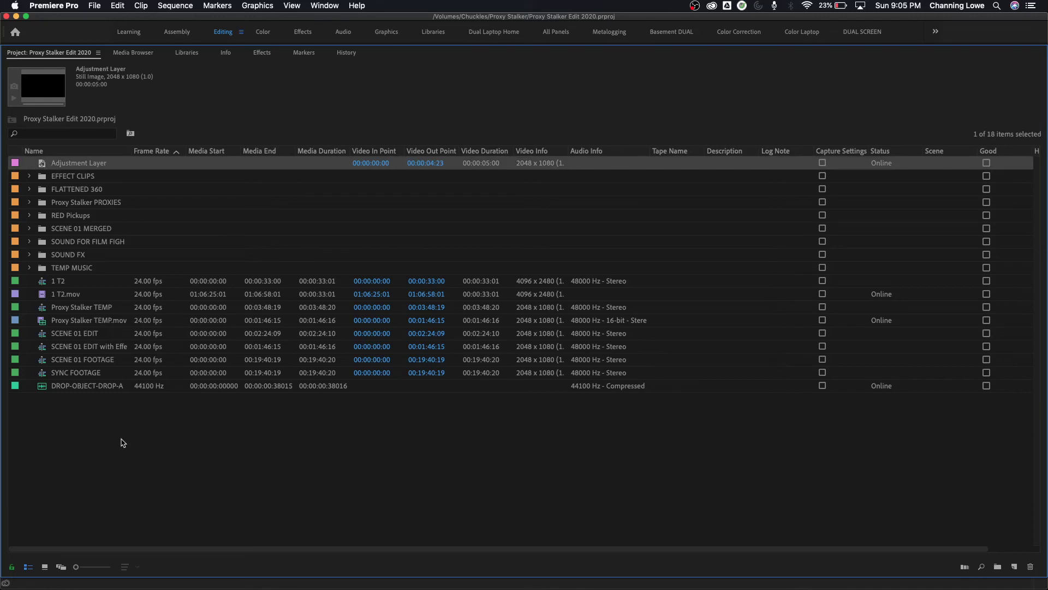
key(Down)
key(Down)
key(Down)
key(Down)
key(Down)
key(Down)
key(Down)
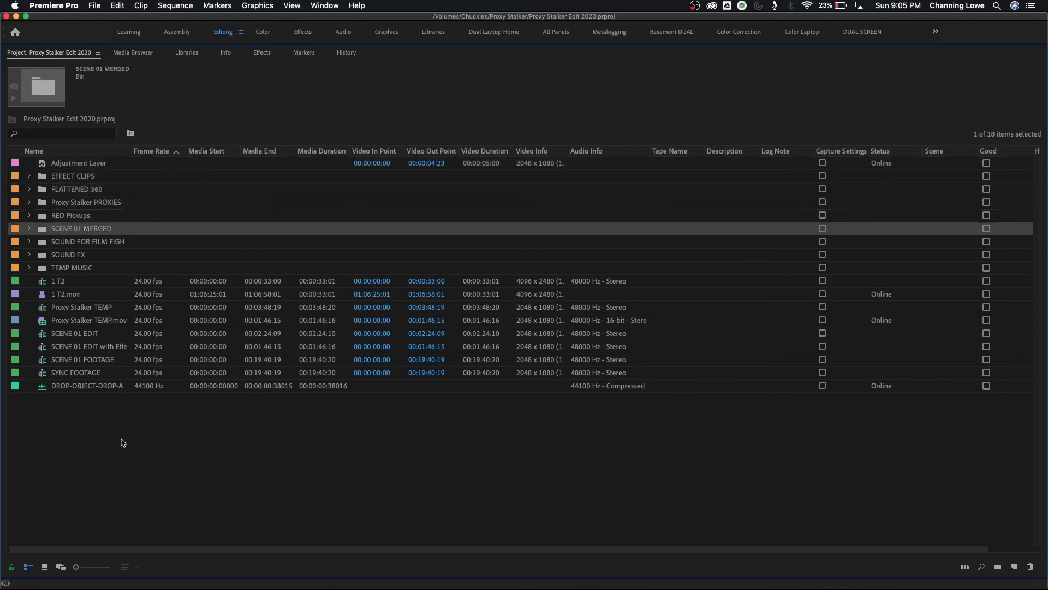
key(Up)
key(Up)
key(Up)
key(Up)
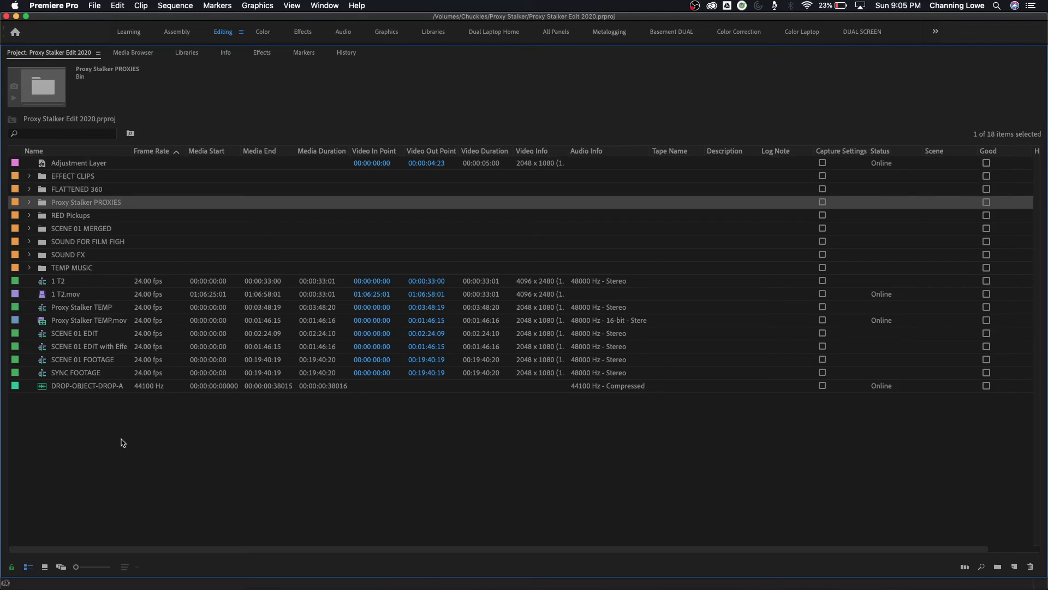
Expand the Proxy Stalker PROXIES bin and open its clip 1C T3.mov in the Source Monitor.
key(Right)
key(Down)
key(Down)
key(Down)
key(Down)
key(Down)
key(Down)
key(Down)
key(Down)
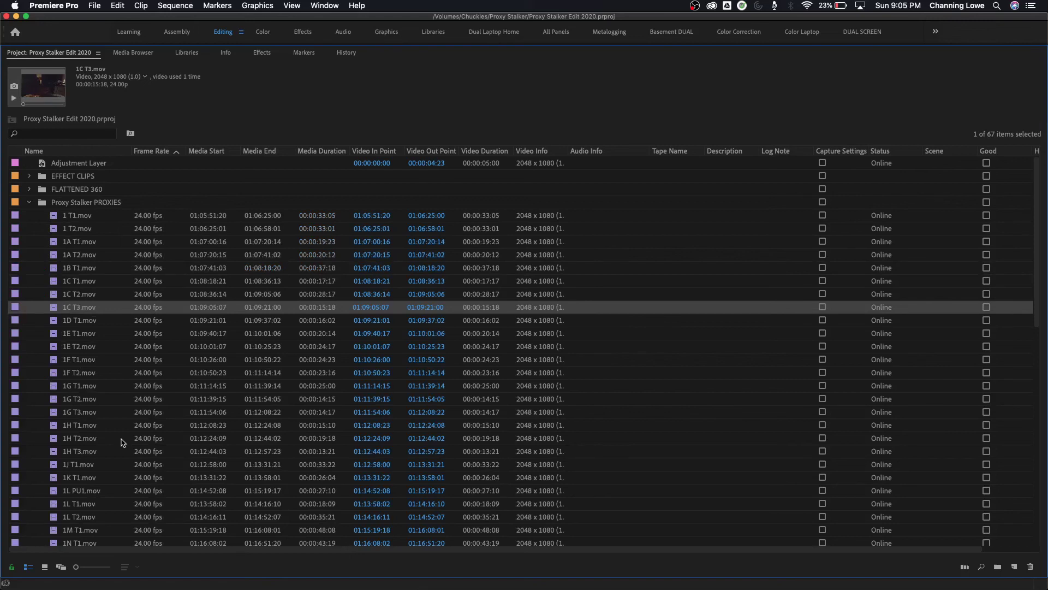
double_click(53, 307)
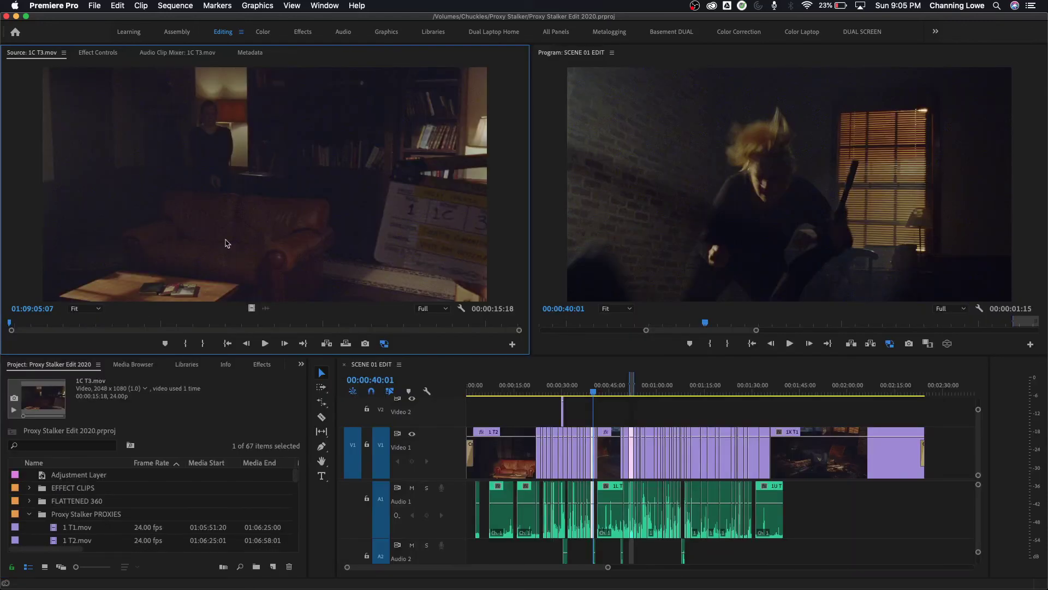
Maximize the project panel and load 1C T1.mov from the Proxy Stalker PROXIES bin into the Source Monitor.
click(103, 516)
key(grave)
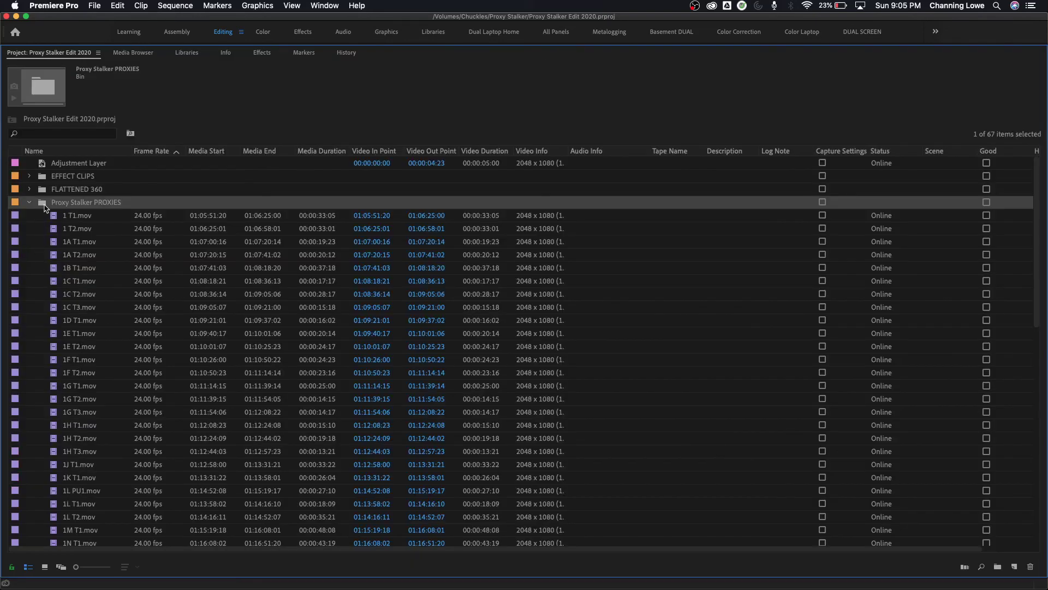
key(Down)
key(Down)
key(Down)
key(Down)
key(Down)
key(Down)
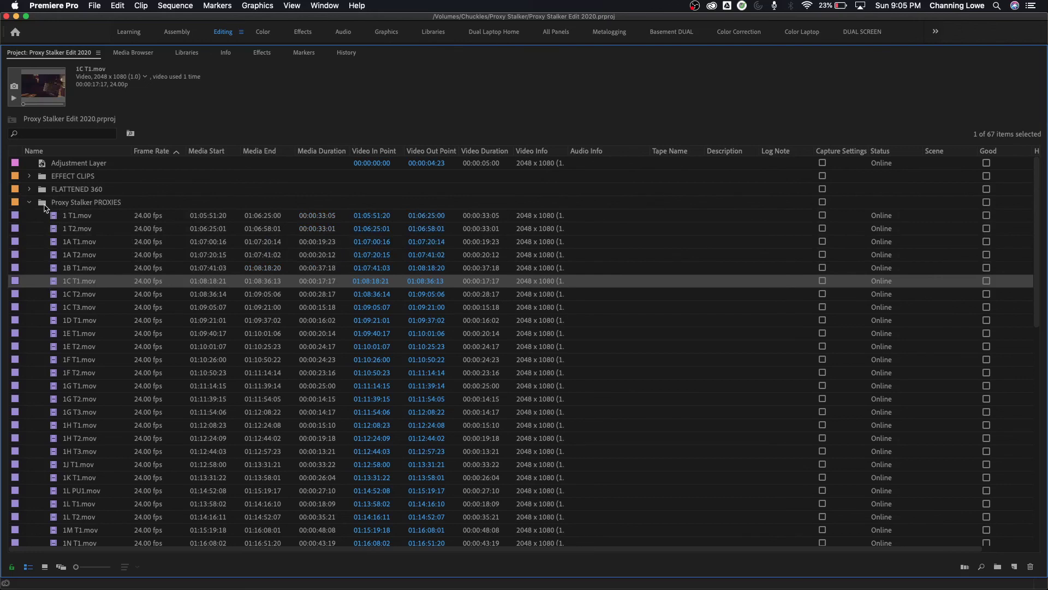
key(grave)
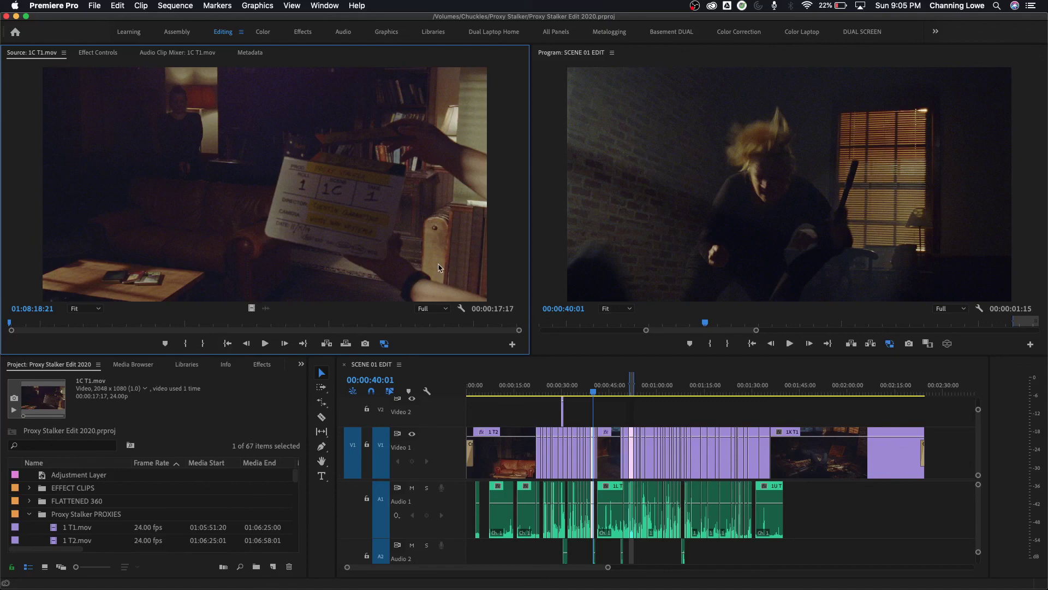
Return to the maximized project panel, move the selection back up to the Proxy Stalker PROXIES bin and collapse it.
key(shift+1)
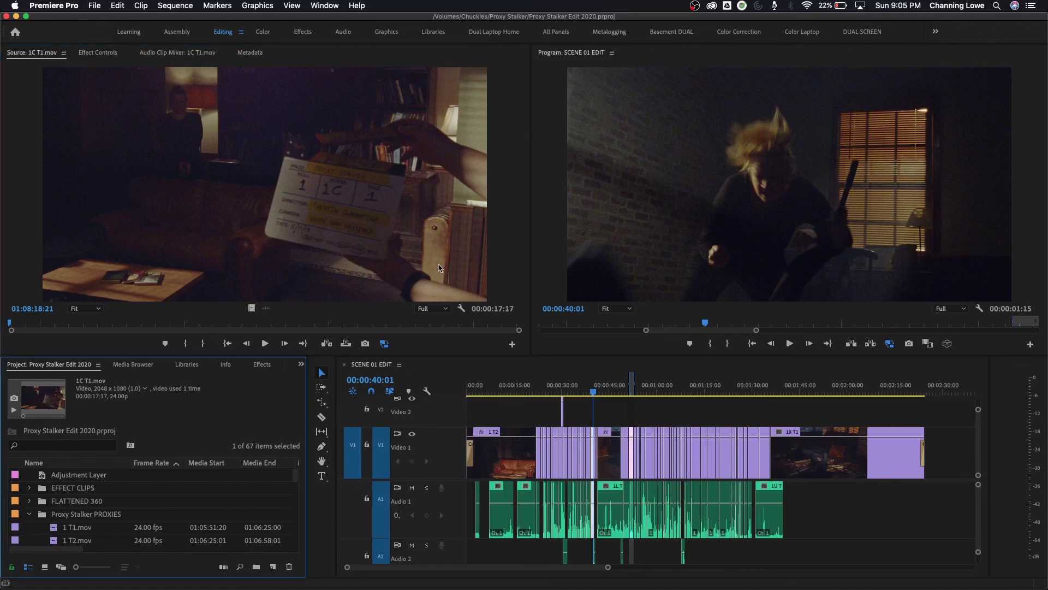
key(grave)
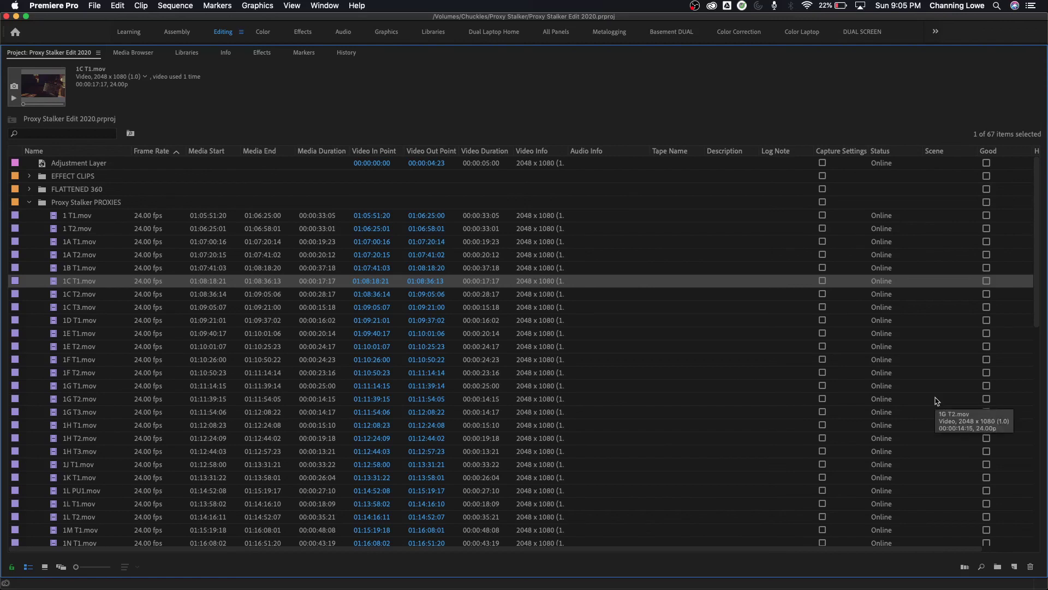
key(Down)
key(Up)
key(Up)
key(Up)
key(Up)
key(Up)
key(Up)
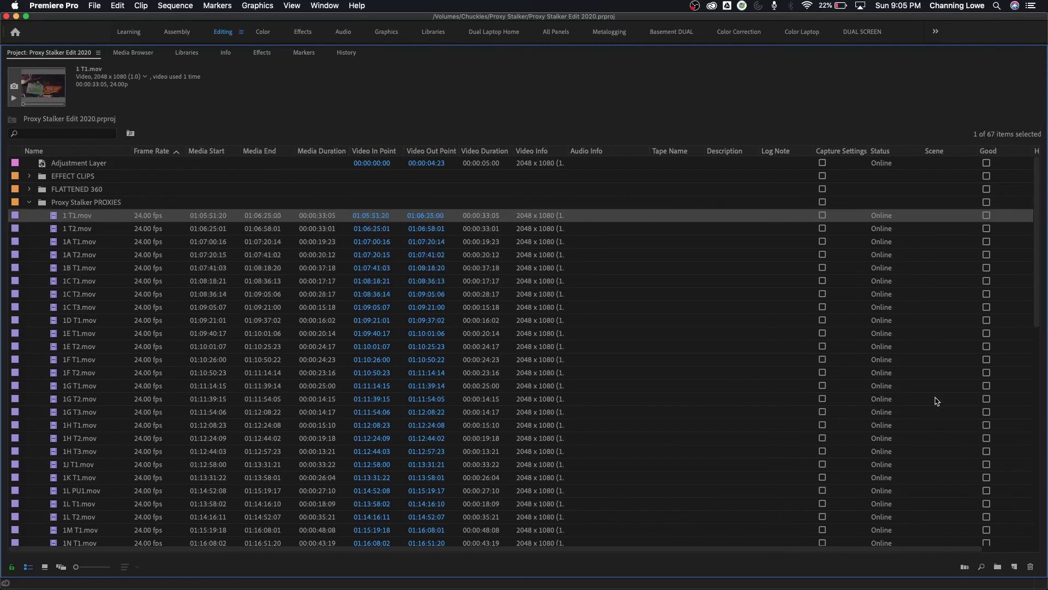
key(Up)
key(Left)
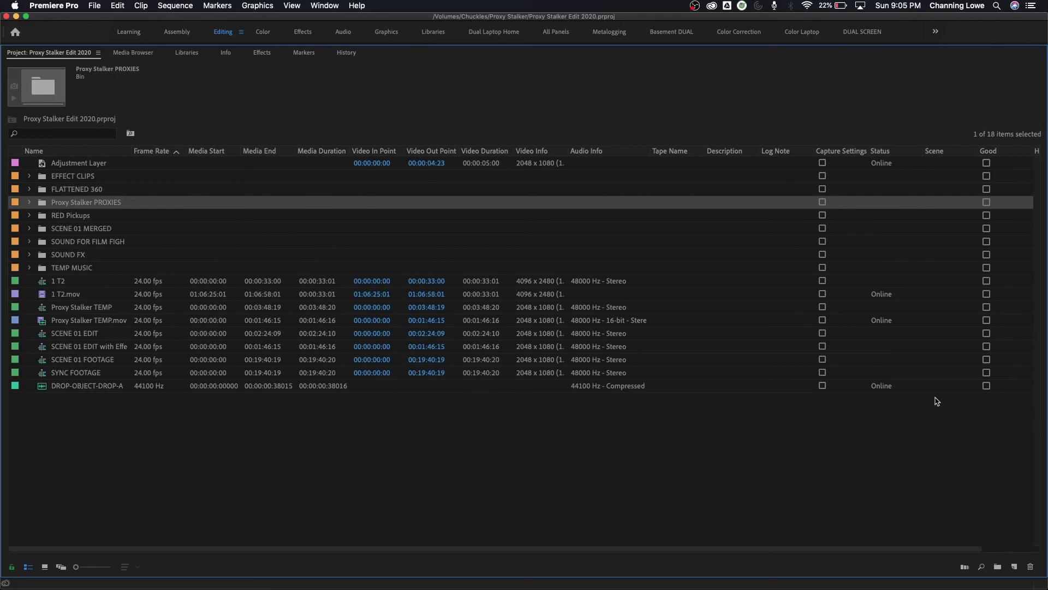
Move the selection up to the Adjustment Layer and back down to the Proxy Stalker PROXIES bin, and expand that bin.
key(Up)
key(Up)
key(Up)
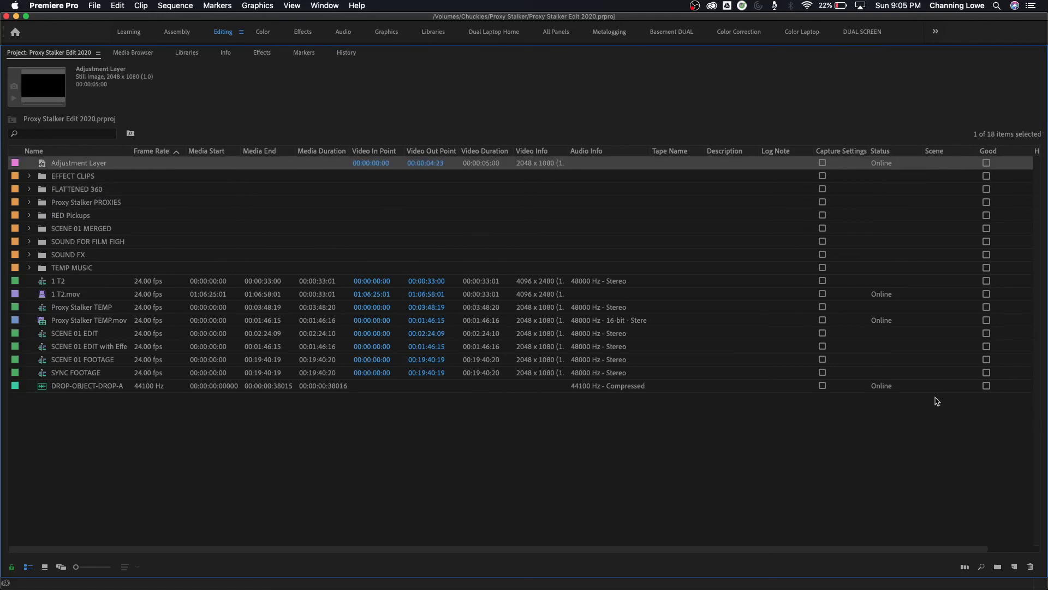
key(Down)
key(Down)
key(Down)
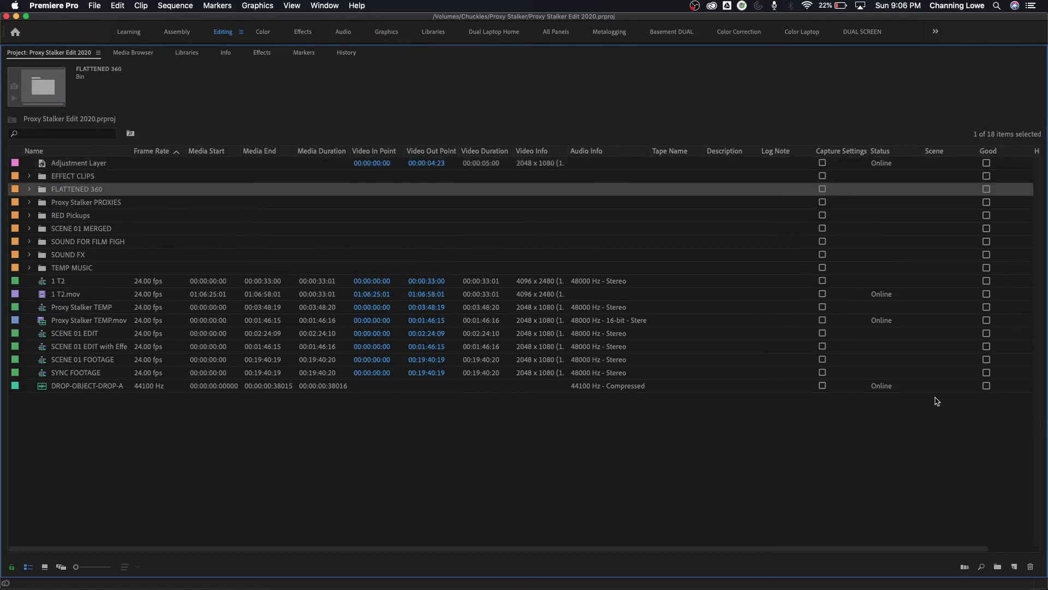
key(Right)
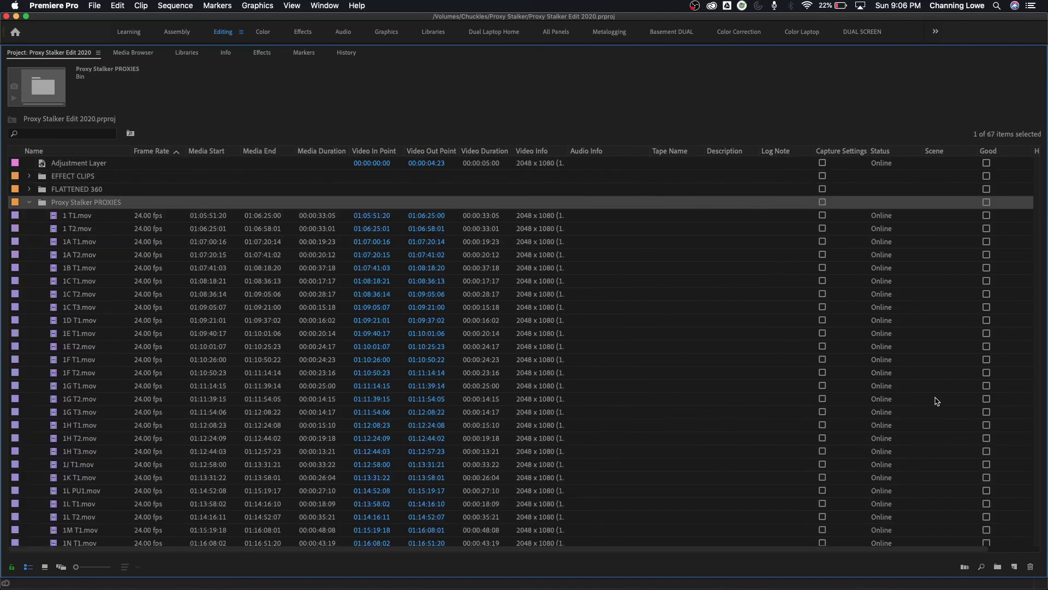
Step down through the Proxy Stalker PROXIES clips, select 1E T2.mov and load it into the Source Monitor.
key(Down)
key(Down)
key(Down)
key(Down)
key(Down)
key(Down)
key(Down)
key(Down)
key(Down)
key(Down)
key(Down)
key(Down)
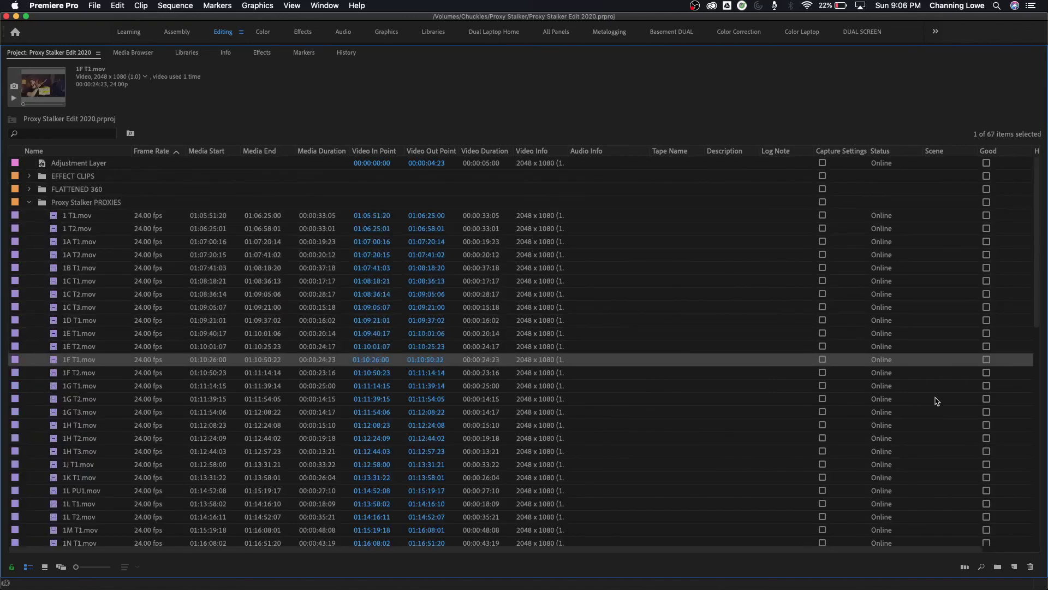
key(Up)
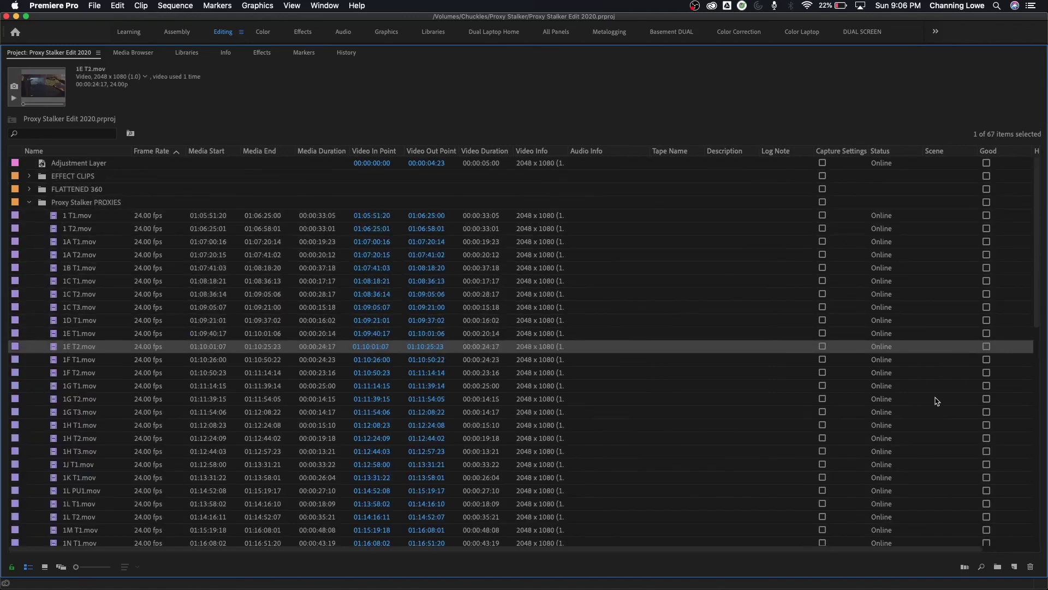
key(grave)
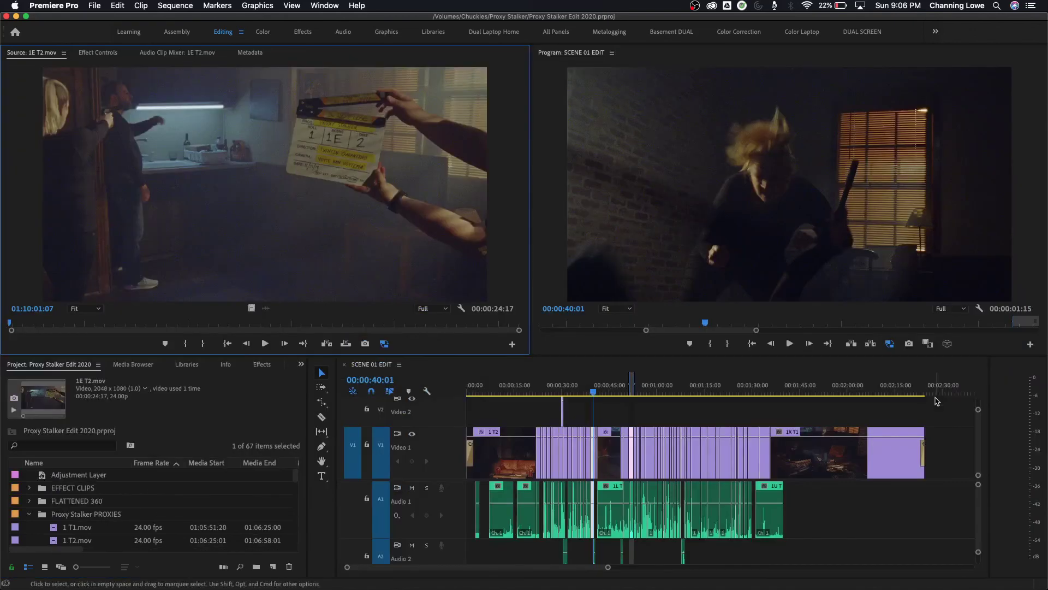